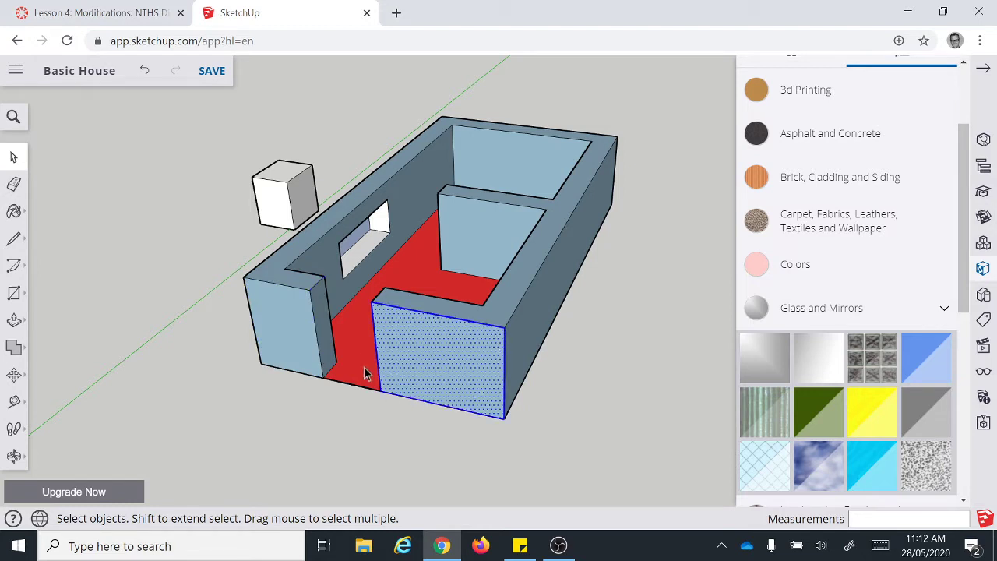
# Step: Select the entire house with all its connected geometry, excluding the separate white box, and clear the selection
pyautogui.tripleClick(536, 298)
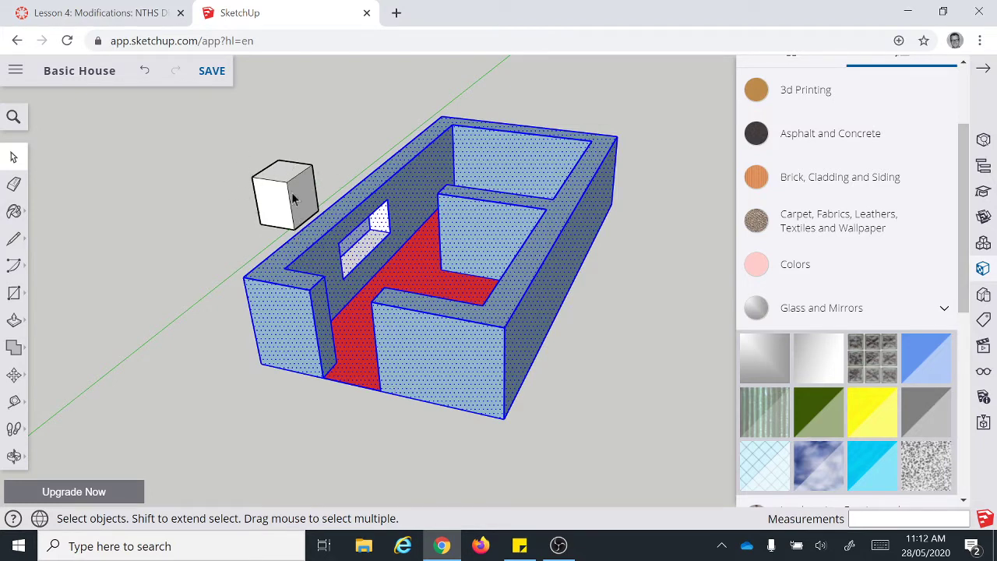
pyautogui.moveTo(254, 265); pyautogui.dragTo(290, 253, button='middle')
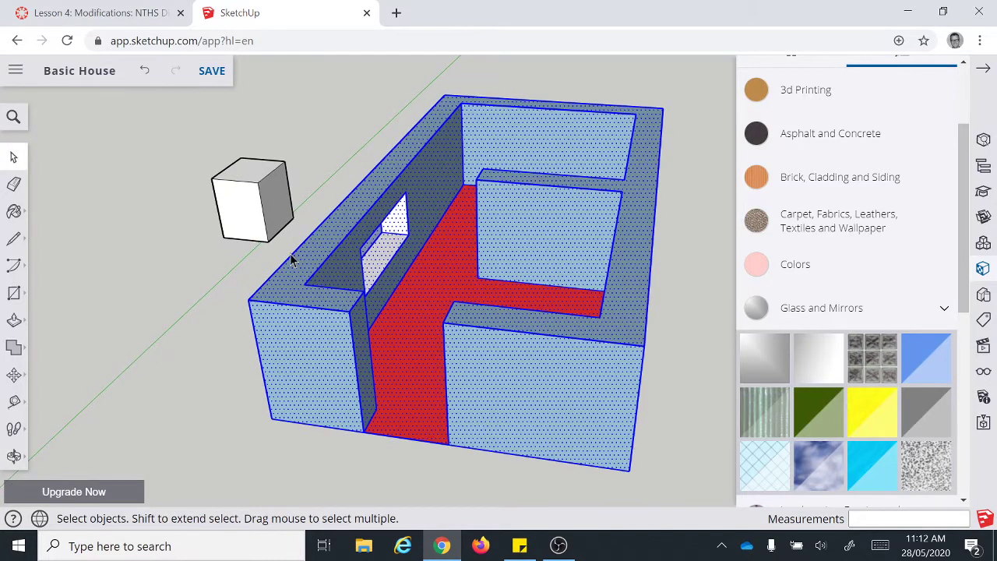
pyautogui.scroll(-3, 310, 262)
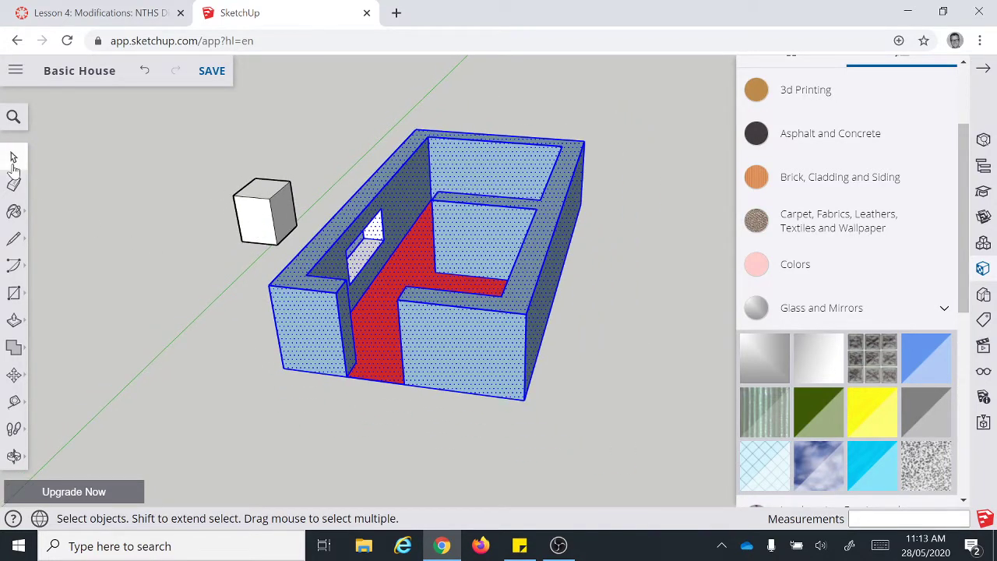
pyautogui.click(128, 259)
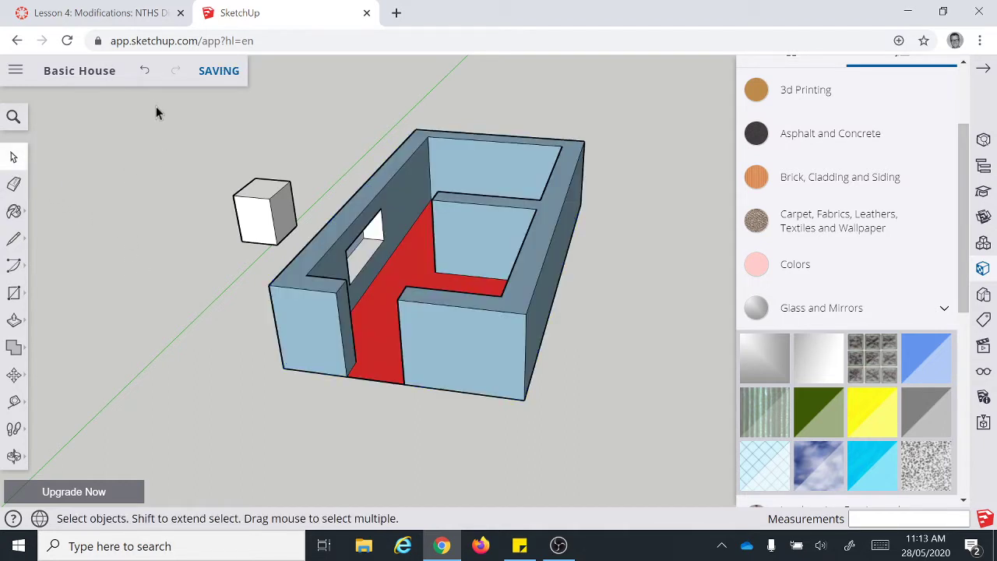
# Step: Select the house and the white box together by enclosing them in a selection window, and clear the selection
pyautogui.moveTo(153, 101)
pyautogui.mouseDown()
pyautogui.moveTo(218, 156)
pyautogui.moveTo(586, 376)
pyautogui.moveTo(676, 445)
pyautogui.mouseUp()
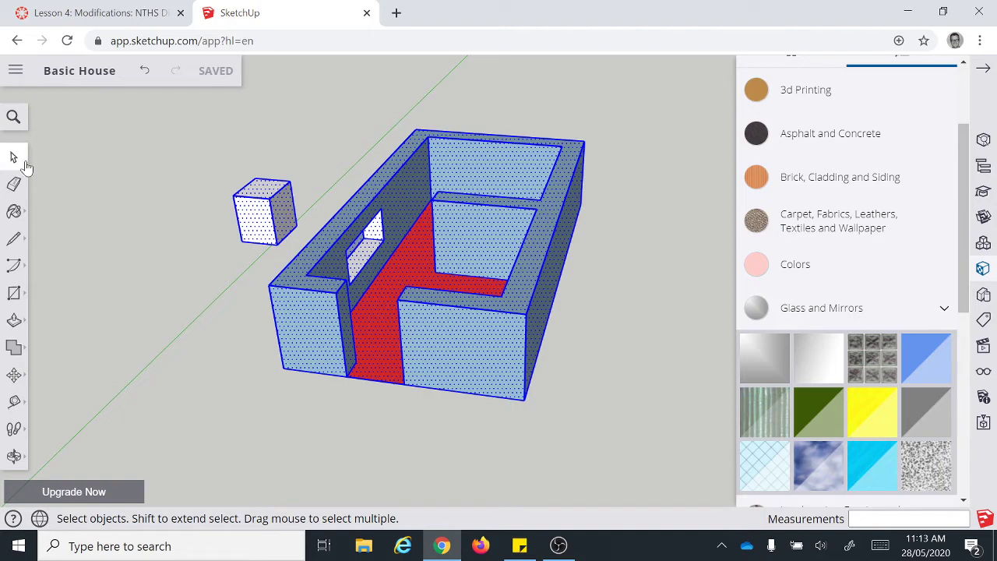
pyautogui.moveTo(616, 405); pyautogui.dragTo(635, 252, button='middle')
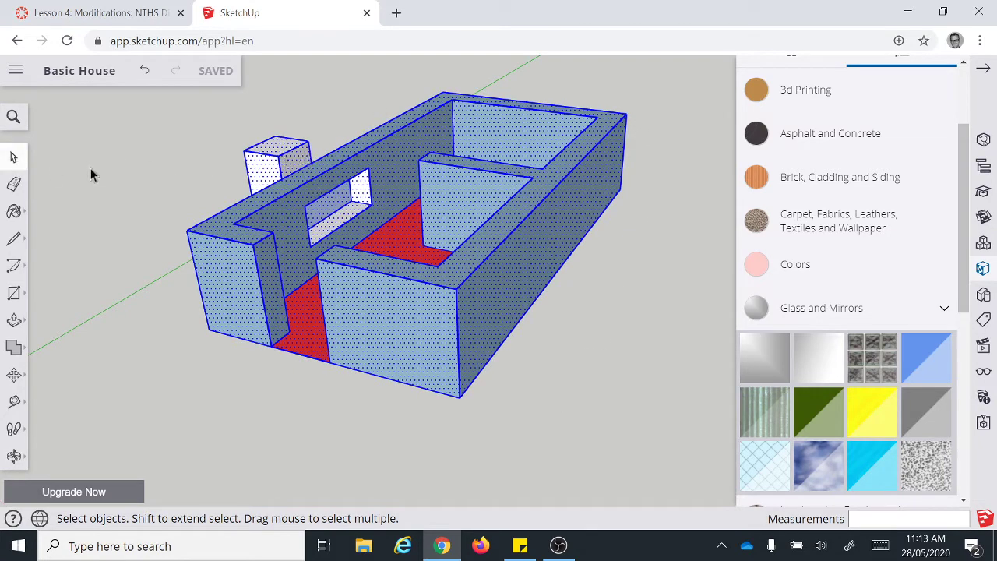
pyautogui.click(724, 160)
pyautogui.moveTo(660, 90); pyautogui.dragTo(148, 437)
pyautogui.click(77, 191)
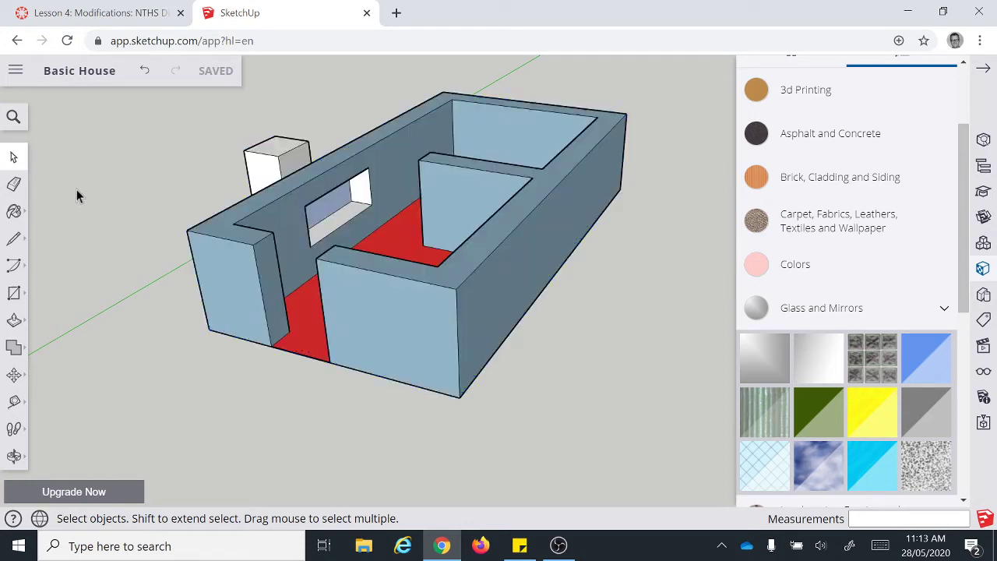
# Step: Collapse the materials browser to free up the modelling area around the house
pyautogui.moveTo(207, 296); pyautogui.dragTo(251, 258, button='middle')
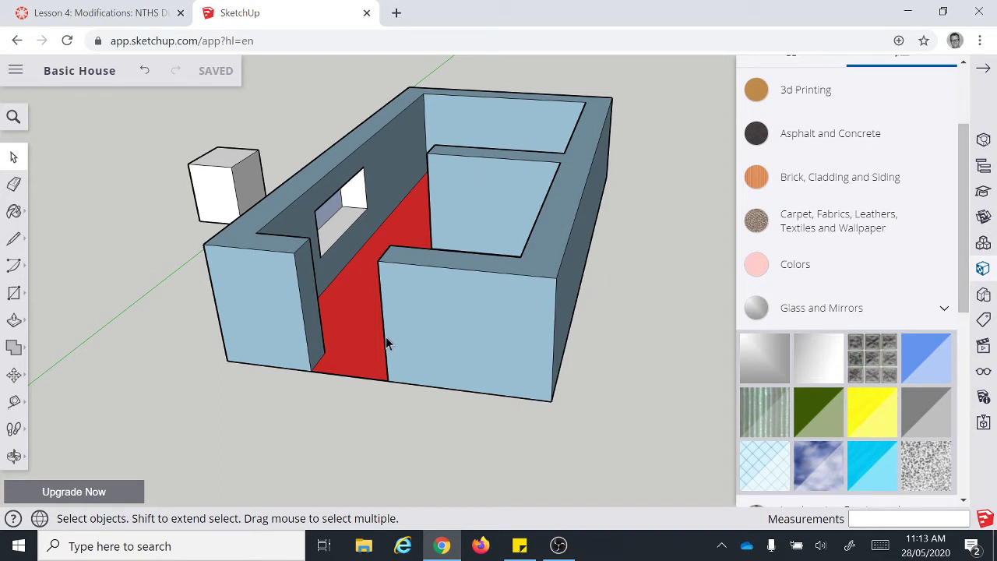
pyautogui.moveTo(387, 343); pyautogui.dragTo(508, 324, button='middle')
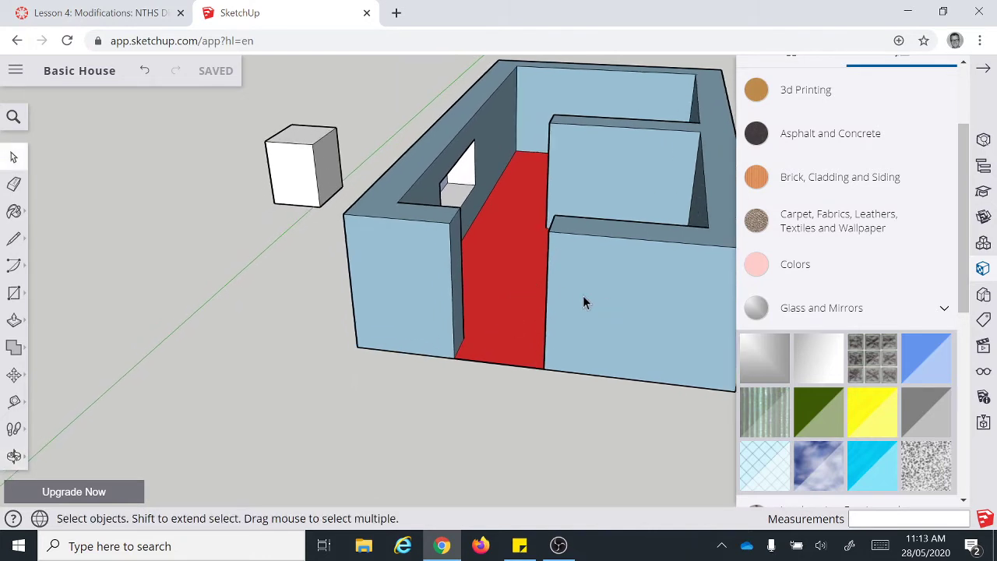
pyautogui.scroll(-4, 584, 303)
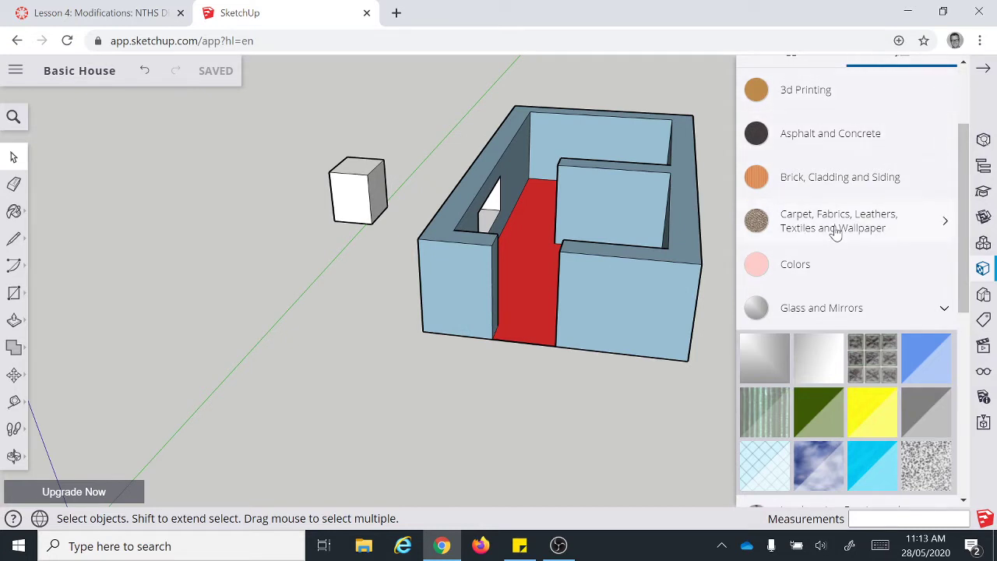
pyautogui.click(984, 73)
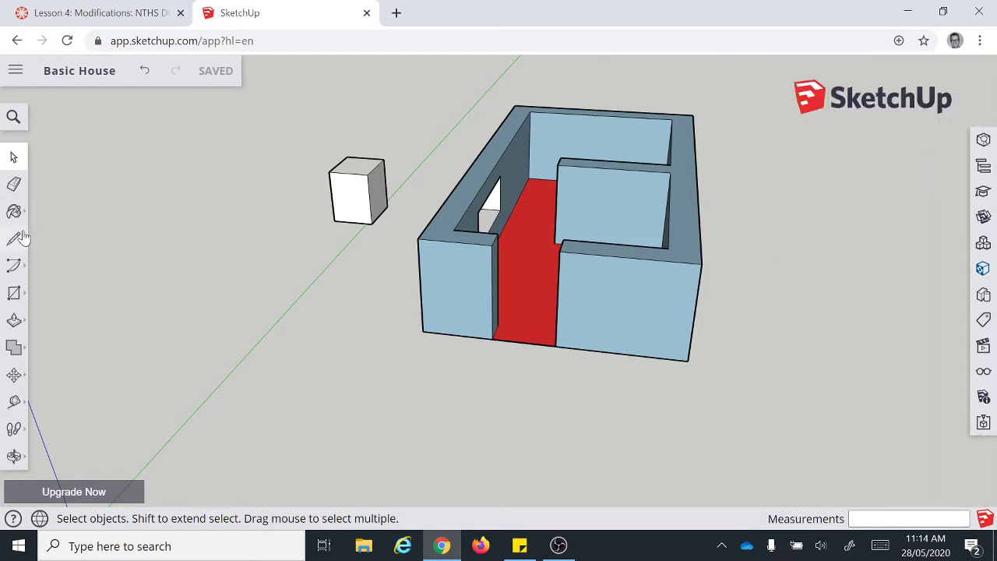
# Step: Select the entire house and move it by about 1' 4", leaving the white box in place
pyautogui.click(14, 160)
pyautogui.tripleClick(648, 306)
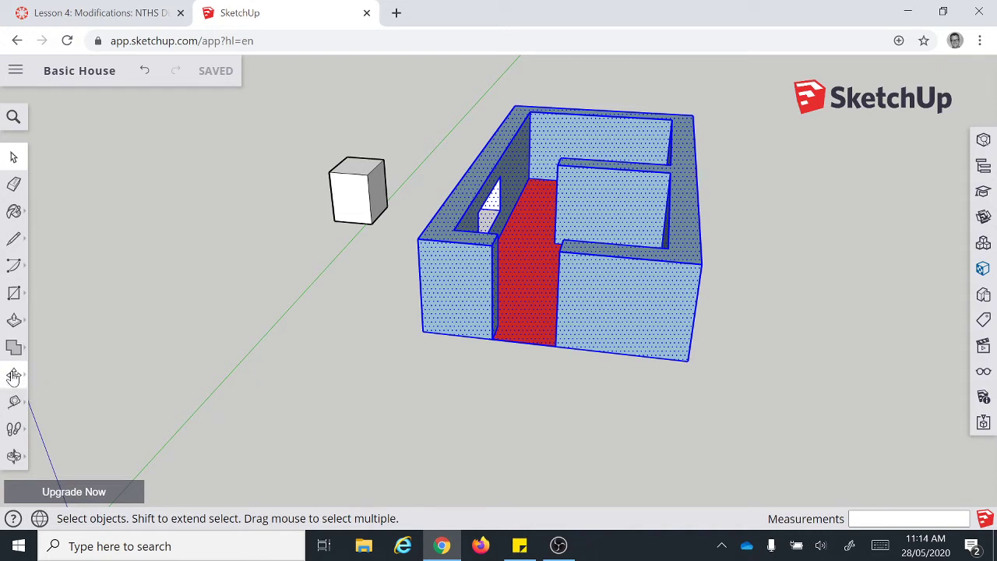
pyautogui.click(13, 376)
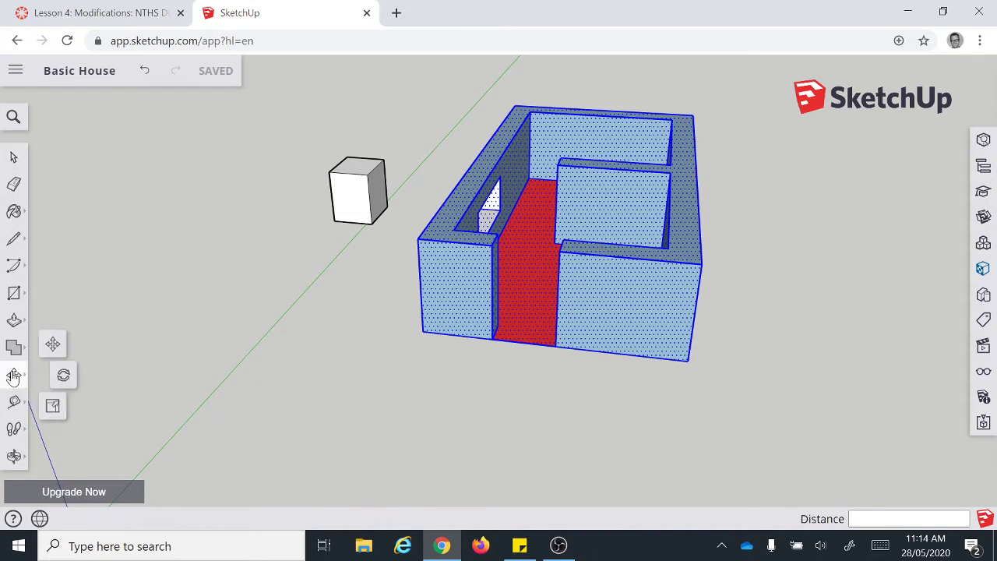
pyautogui.click(53, 344)
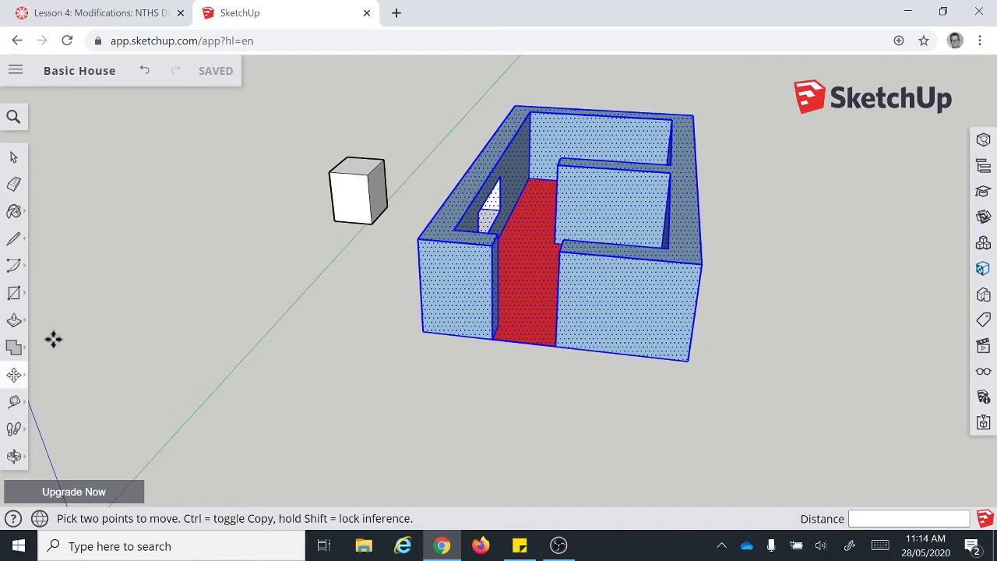
pyautogui.click(438, 319)
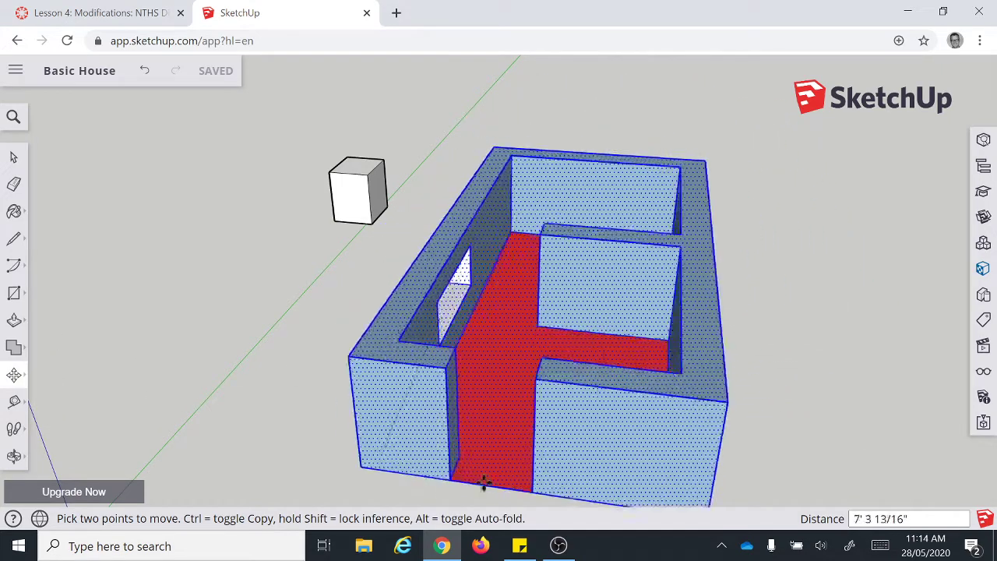
pyautogui.click(448, 300)
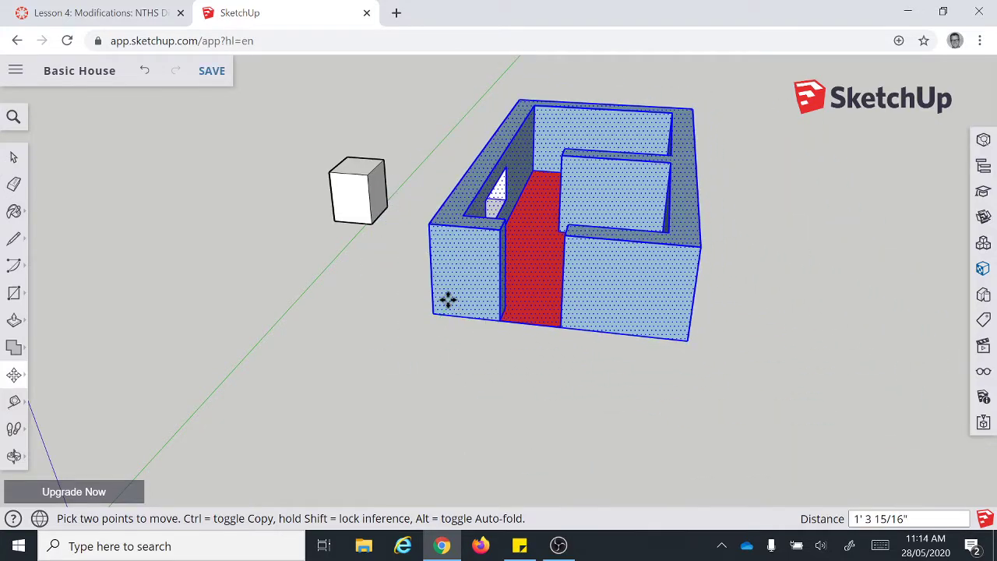
# Step: Move the selected house straight up along the blue axis by about 2' 11"
pyautogui.moveTo(494, 420); pyautogui.dragTo(527, 322, button='middle')
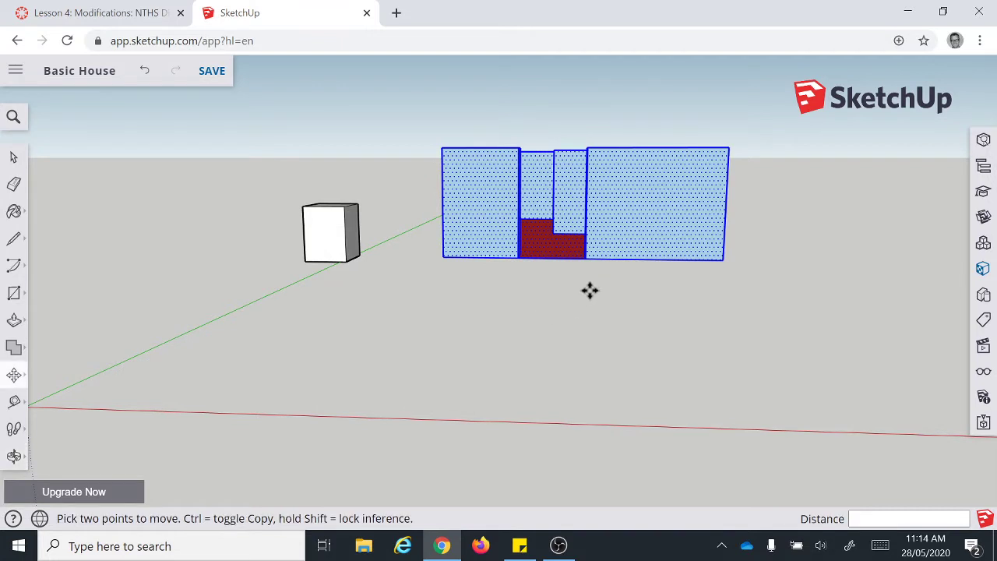
pyautogui.scroll(-1, 592, 296)
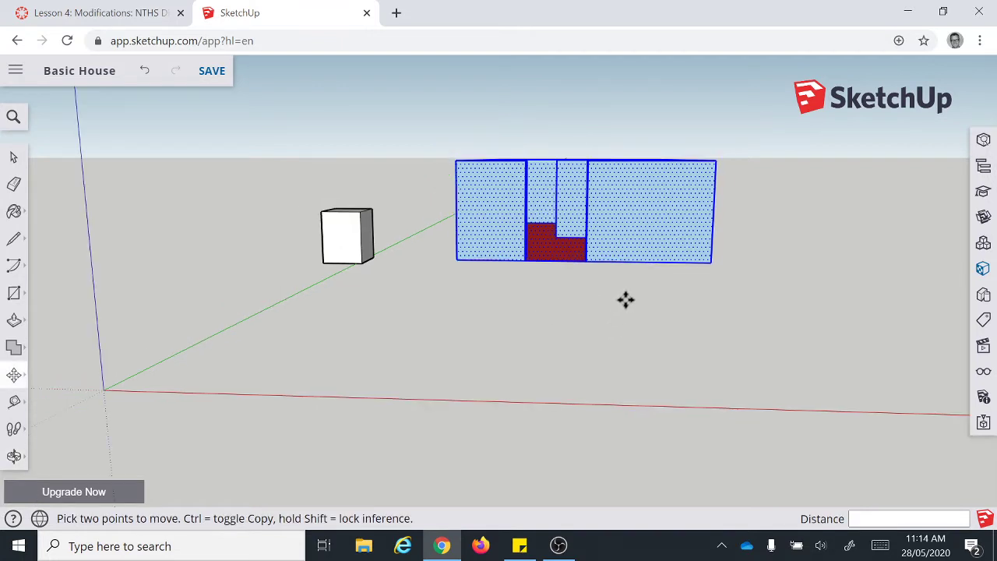
pyautogui.moveTo(626, 300); pyautogui.dragTo(637, 300, button='middle')
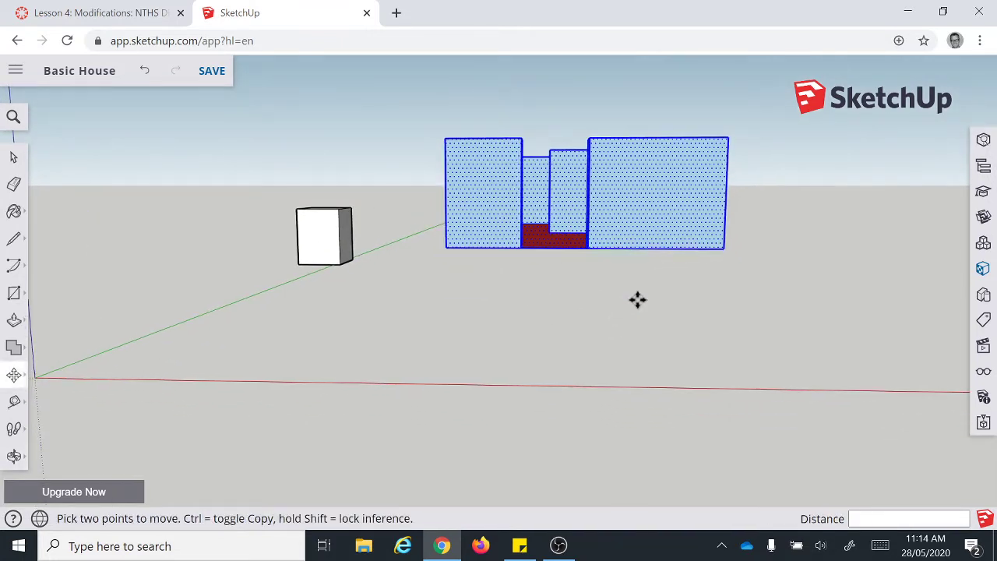
pyautogui.click(631, 216)
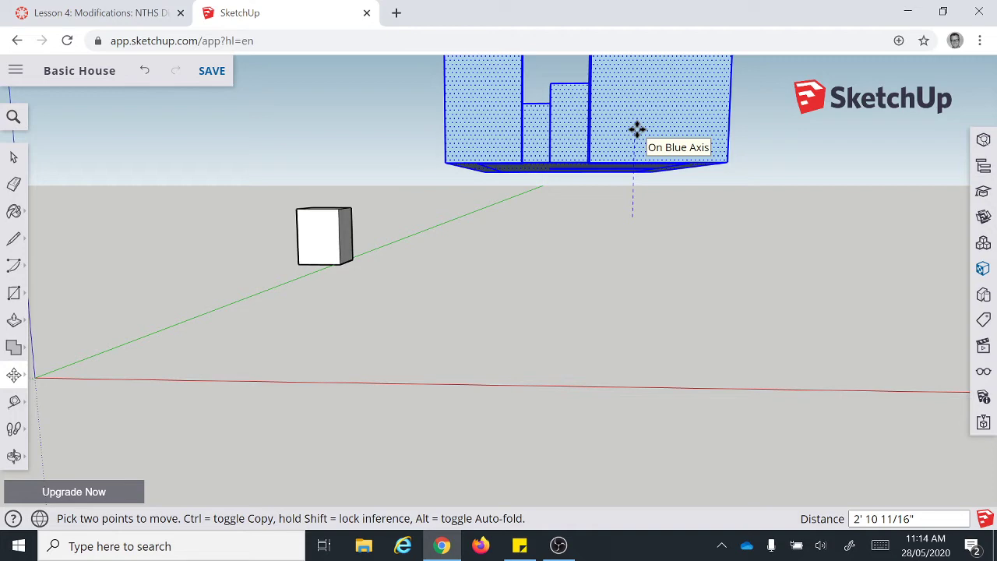
pyautogui.click(636, 130)
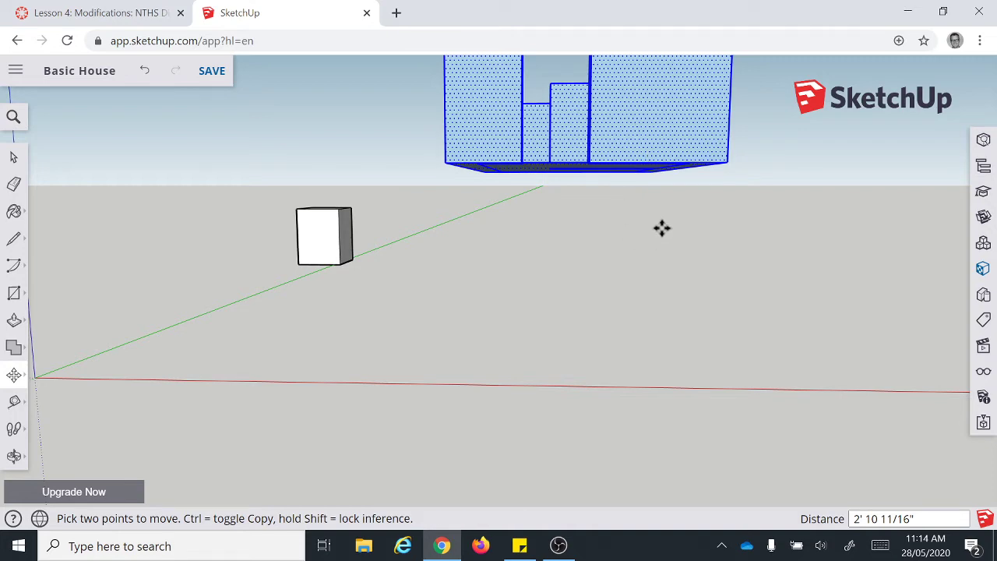
# Step: Move the selected house by its lower front corner nearest the green axis, about 1' 10"
pyautogui.moveTo(661, 227); pyautogui.dragTo(620, 358, button='middle')
pyautogui.scroll(-3, 620, 358)
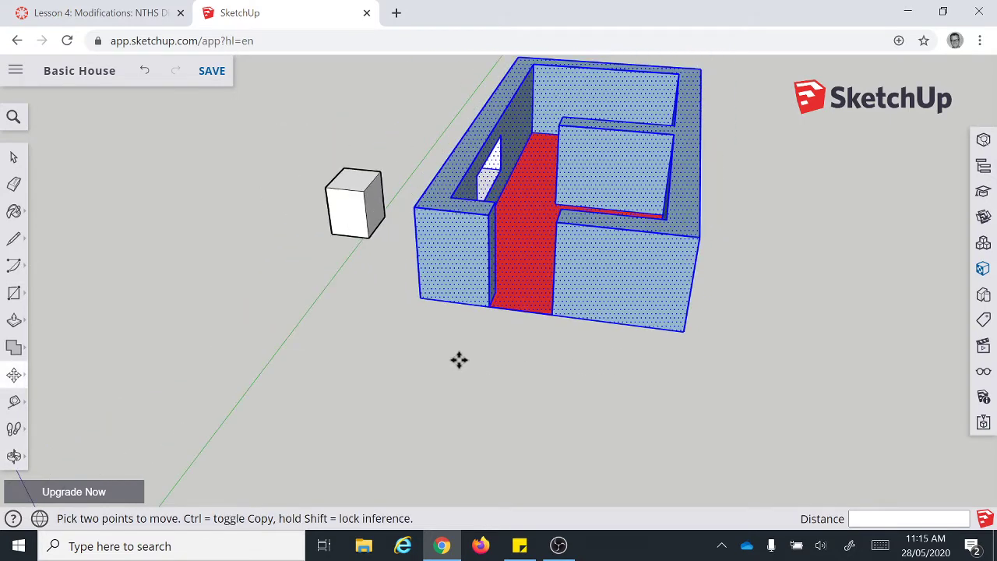
pyautogui.click(419, 296)
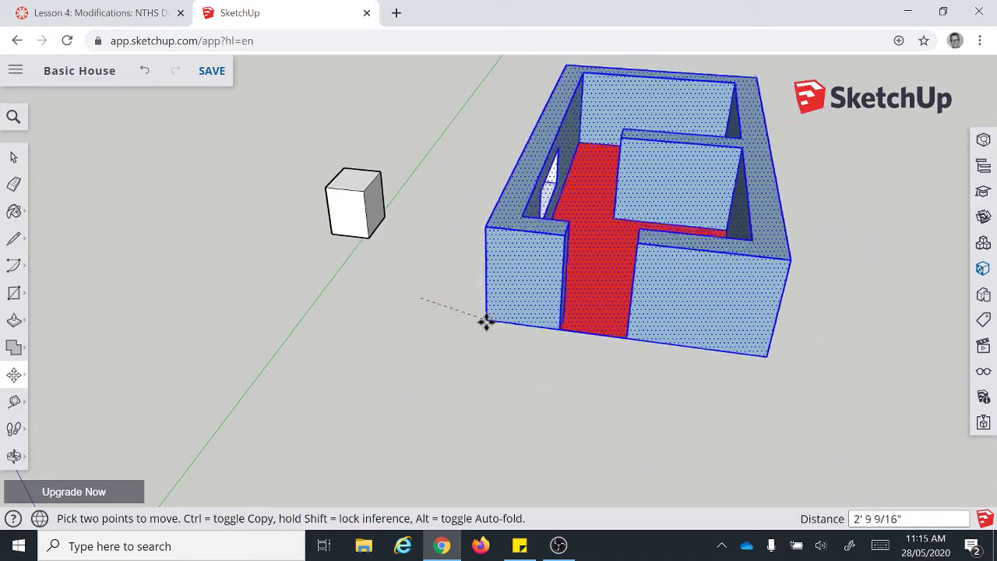
pyautogui.click(441, 327)
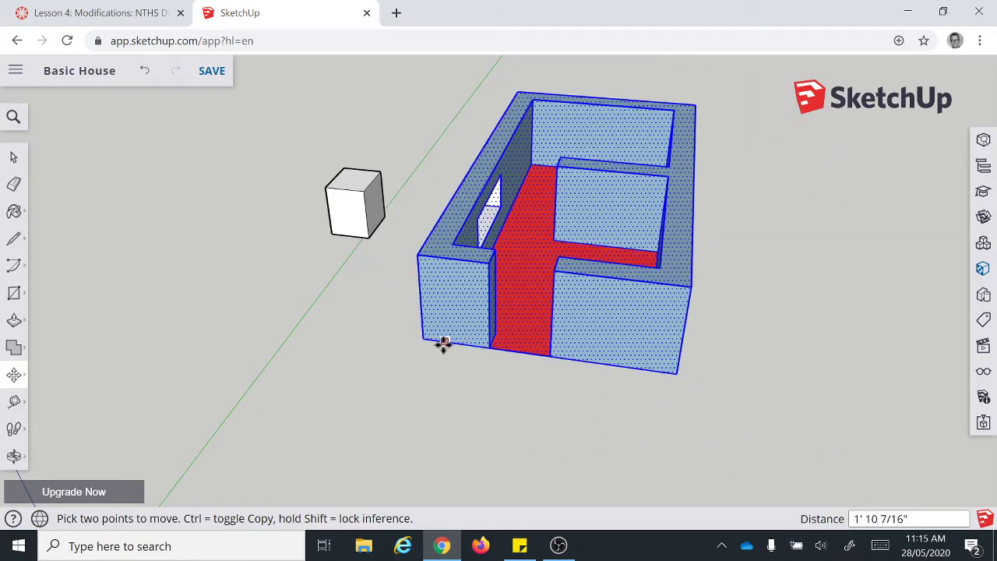
# Step: Try scaling the selected house to 0.89 in red and 1.00 in blue from its long side's upper edge, and undo it
pyautogui.click(14, 377)
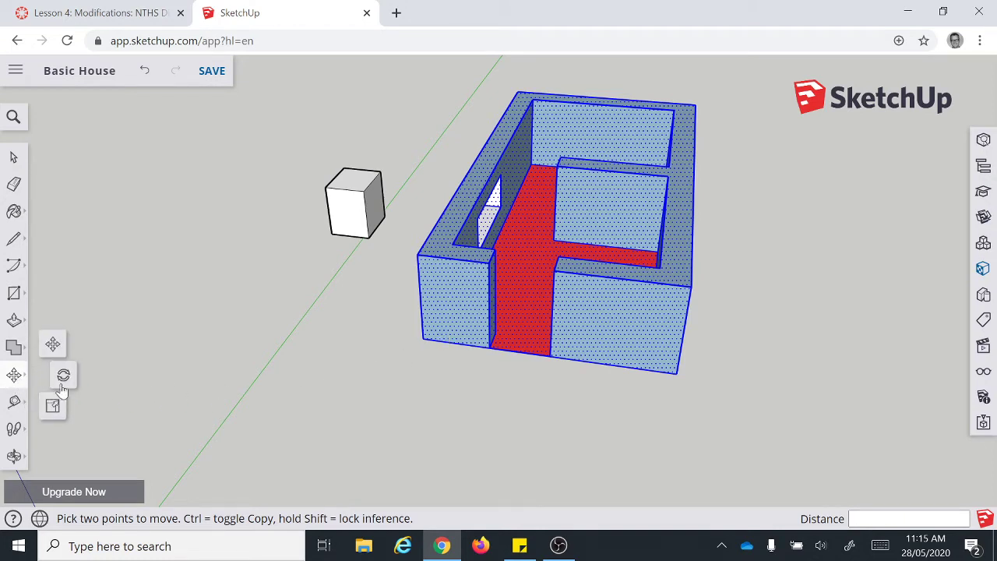
pyautogui.click(14, 375)
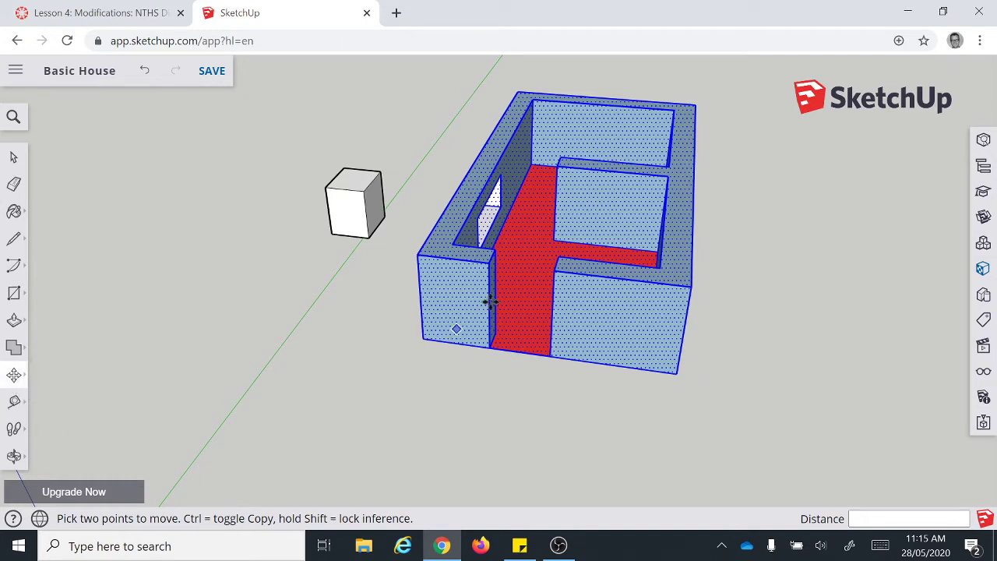
pyautogui.press('s')
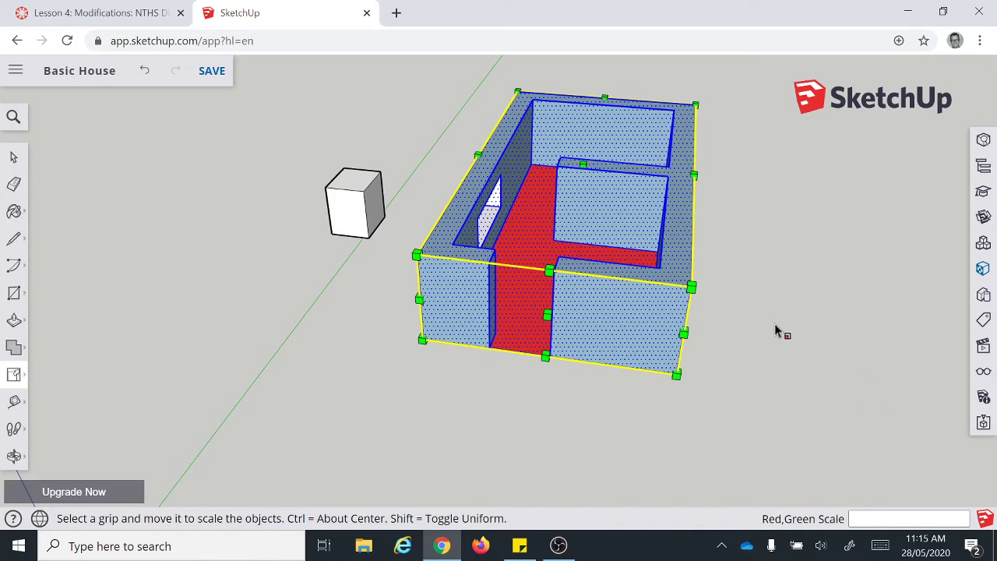
pyautogui.moveTo(776, 323); pyautogui.dragTo(667, 338, button='middle')
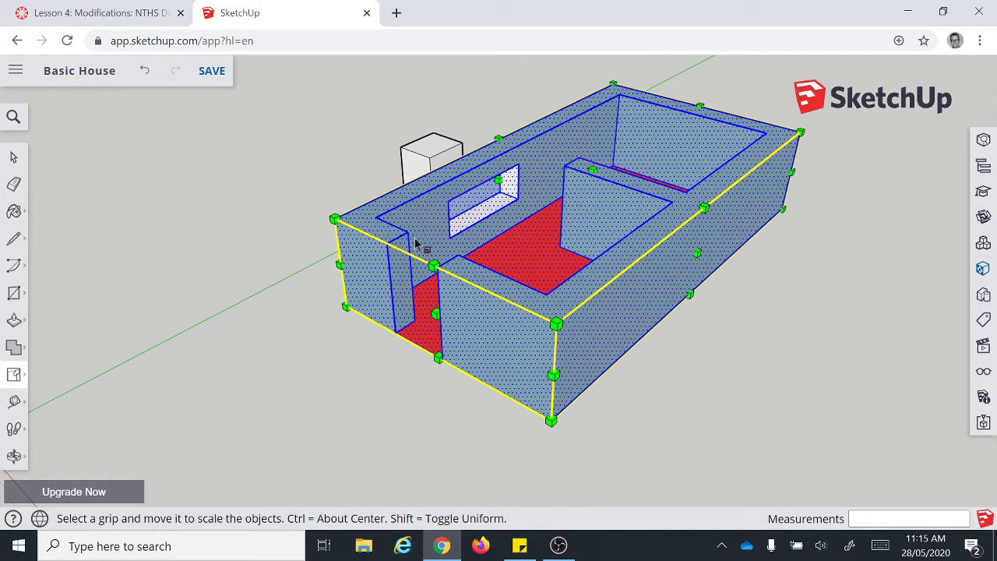
pyautogui.moveTo(705, 212); pyautogui.dragTo(683, 201)
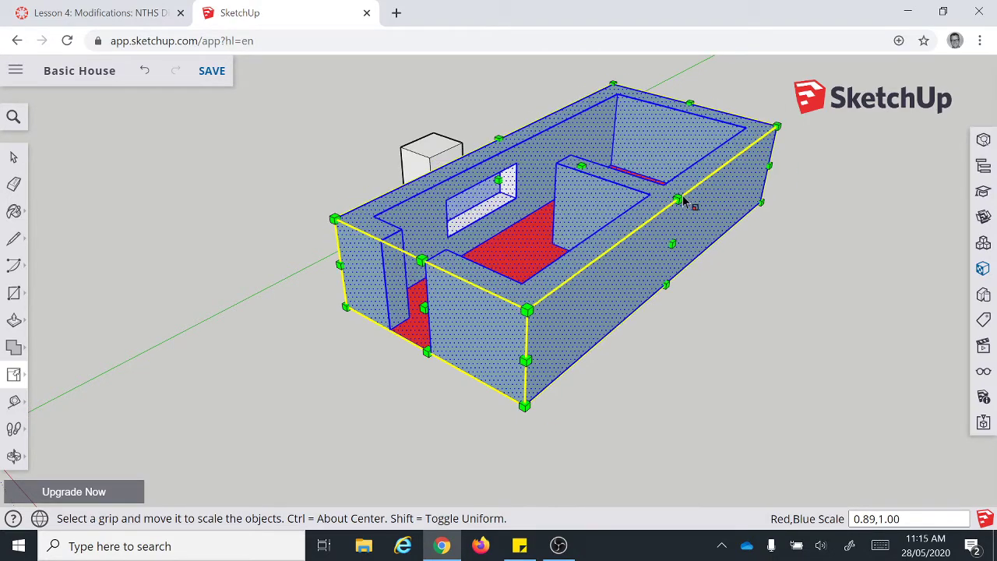
pyautogui.hotkey('ctrl', 'z')
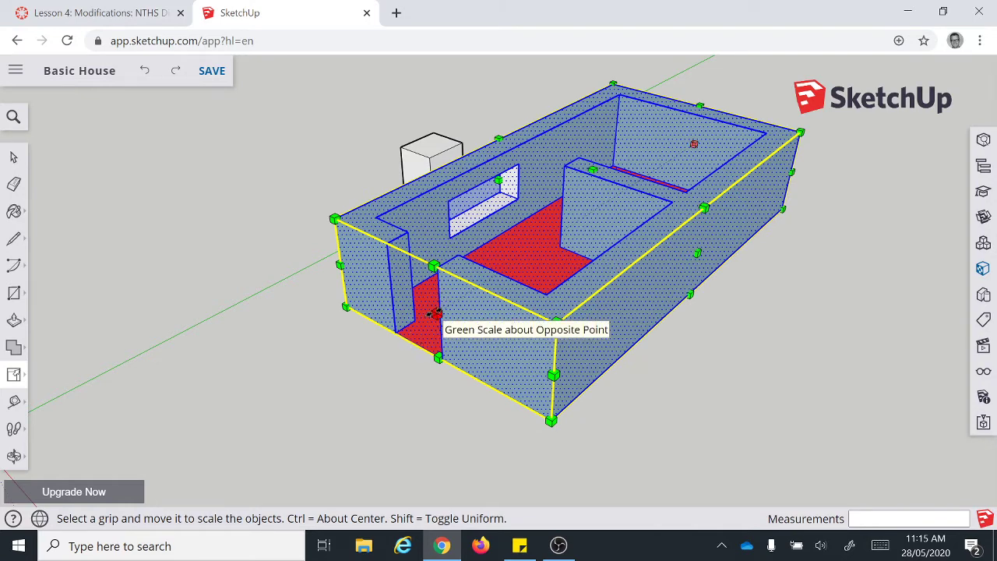
# Step: Try stretching the house lengthwise along the green axis from its entrance end to a scale of 1.43, and undo it
pyautogui.moveTo(430, 314); pyautogui.dragTo(435, 351)
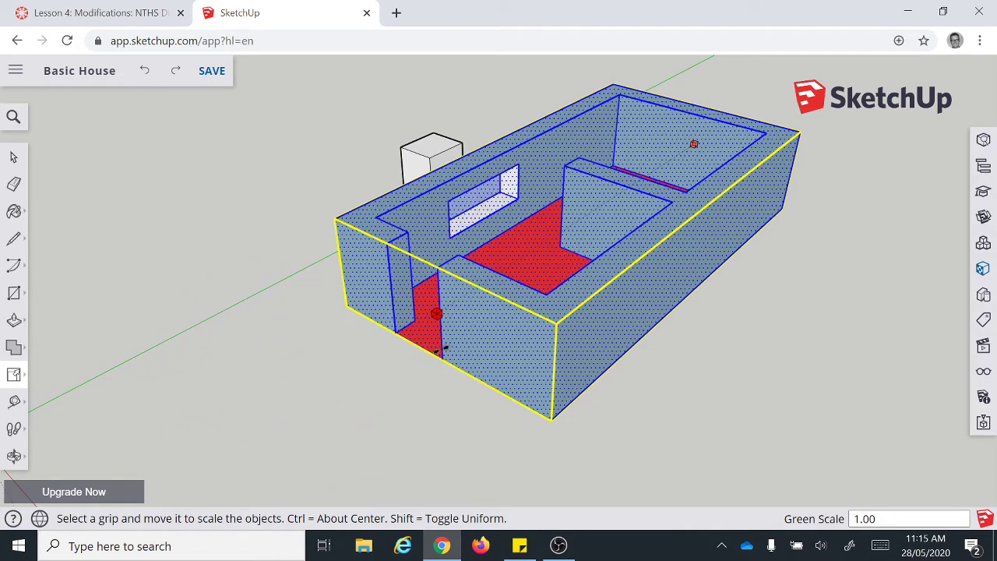
pyautogui.moveTo(430, 356); pyautogui.dragTo(285, 384)
pyautogui.moveTo(265, 388); pyautogui.dragTo(226, 417)
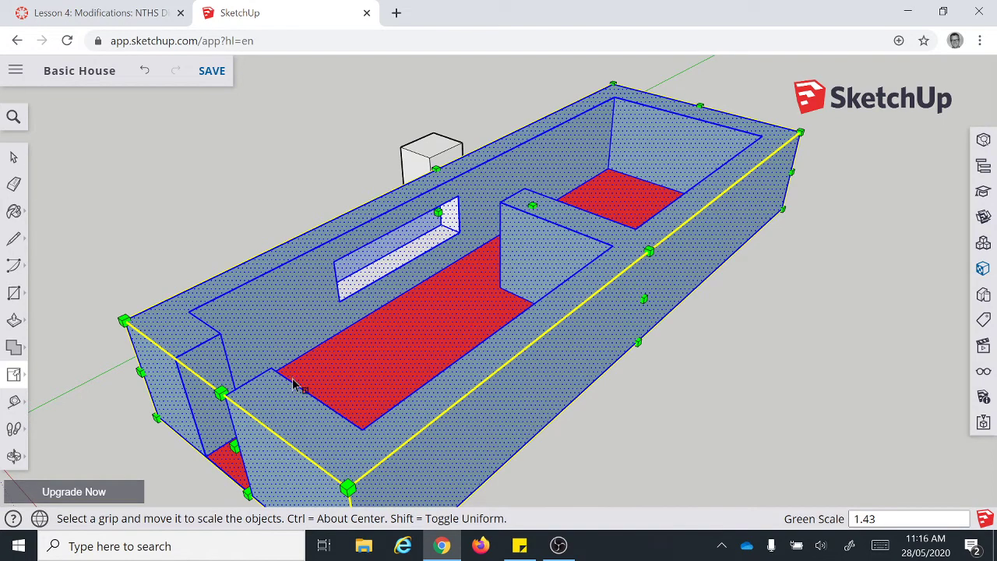
pyautogui.hotkey('ctrl', 'z')
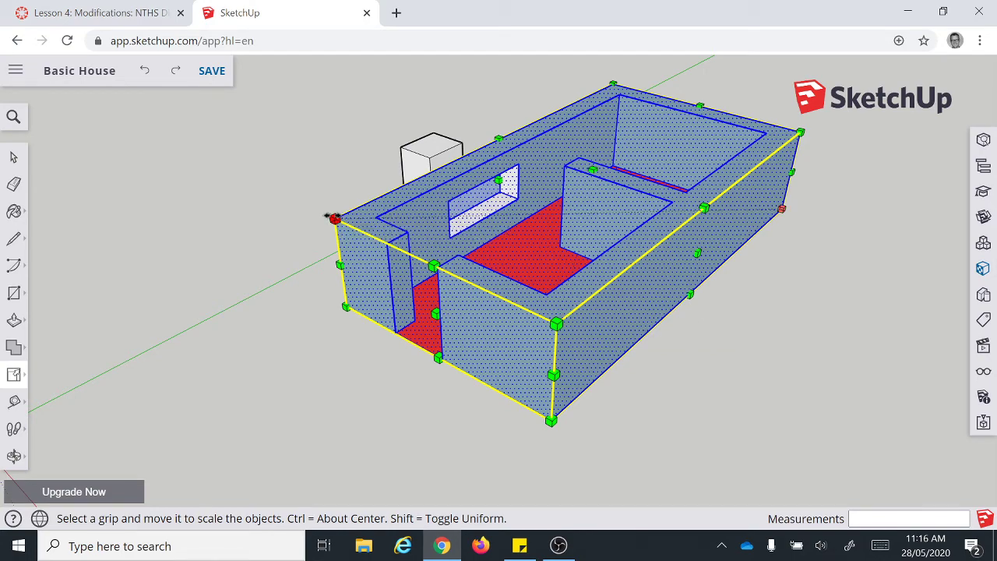
# Step: Scale the whole house uniformly to 1.16 from the upper front corner nearest the green axis
pyautogui.moveTo(326, 215)
pyautogui.mouseDown()
pyautogui.moveTo(133, 173)
pyautogui.moveTo(36, 166)
pyautogui.moveTo(185, 207)
pyautogui.moveTo(315, 217)
pyautogui.mouseUp()
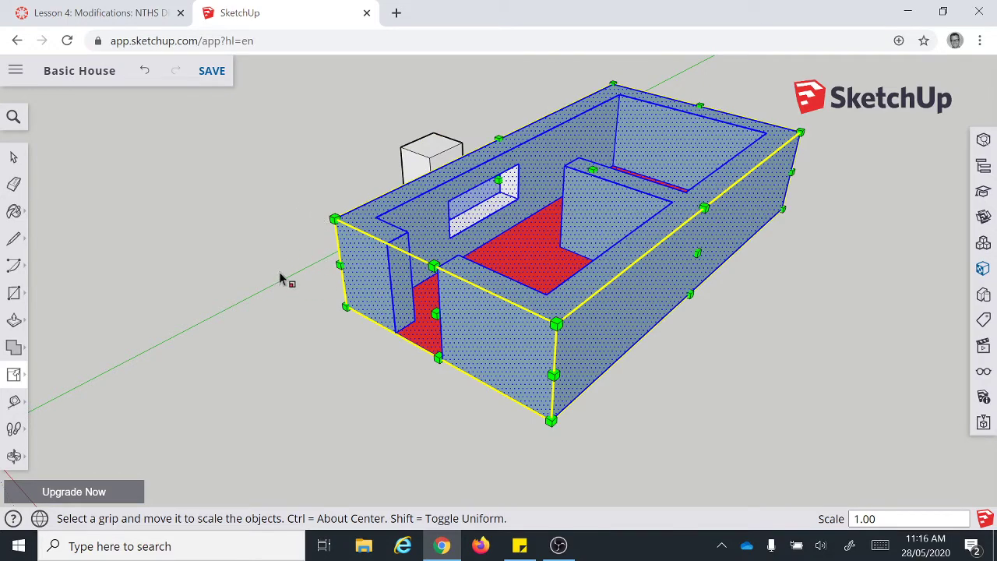
pyautogui.moveTo(327, 218); pyautogui.dragTo(228, 219)
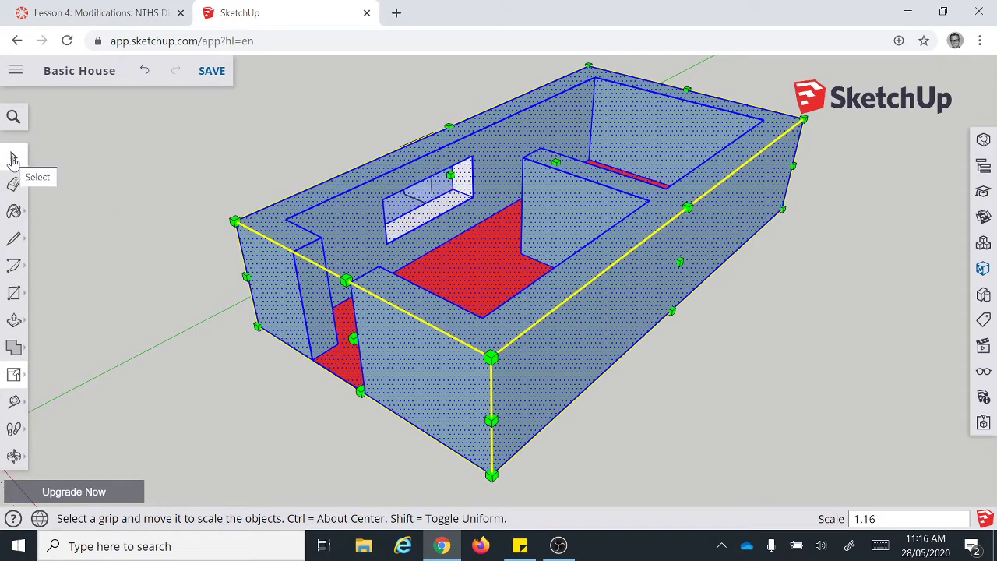
# Step: Try rotating the selected house 15° in the entrance wall's plane, around a point on the wider wall section beside the doorway
pyautogui.click(11, 158)
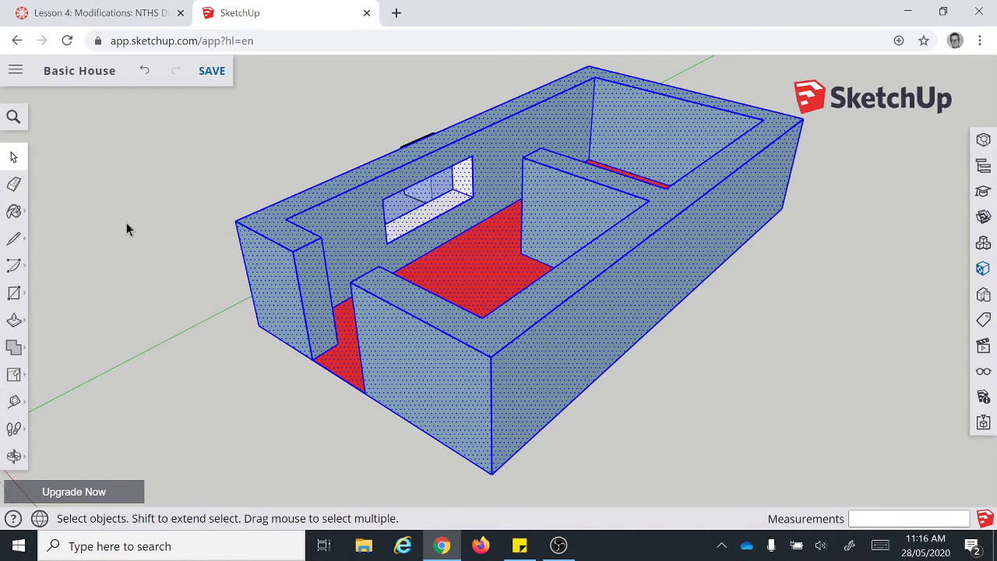
pyautogui.moveTo(128, 226); pyautogui.dragTo(285, 216, button='middle')
pyautogui.scroll(-4, 539, 304)
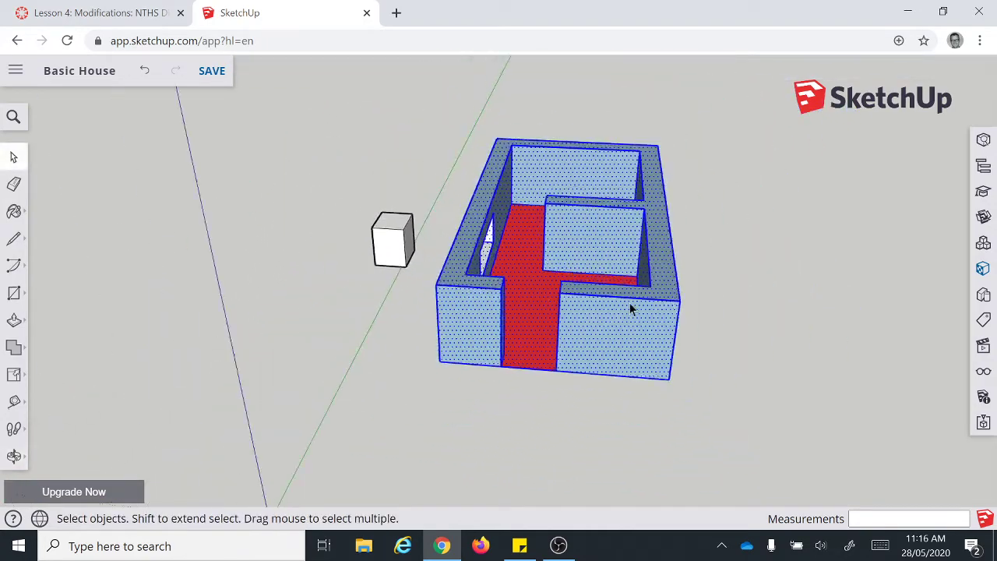
pyautogui.moveTo(631, 307); pyautogui.dragTo(507, 297, button='middle')
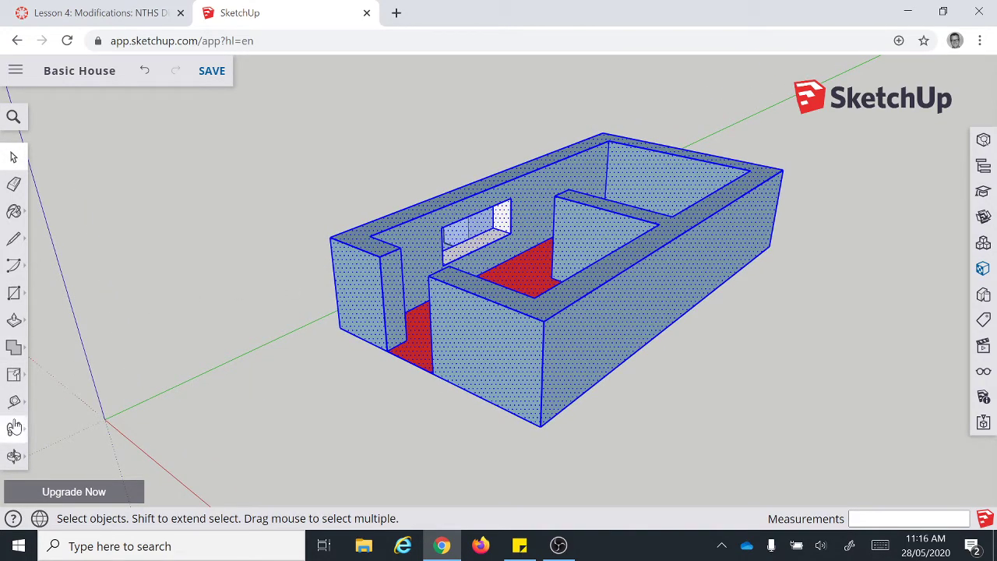
pyautogui.click(15, 376)
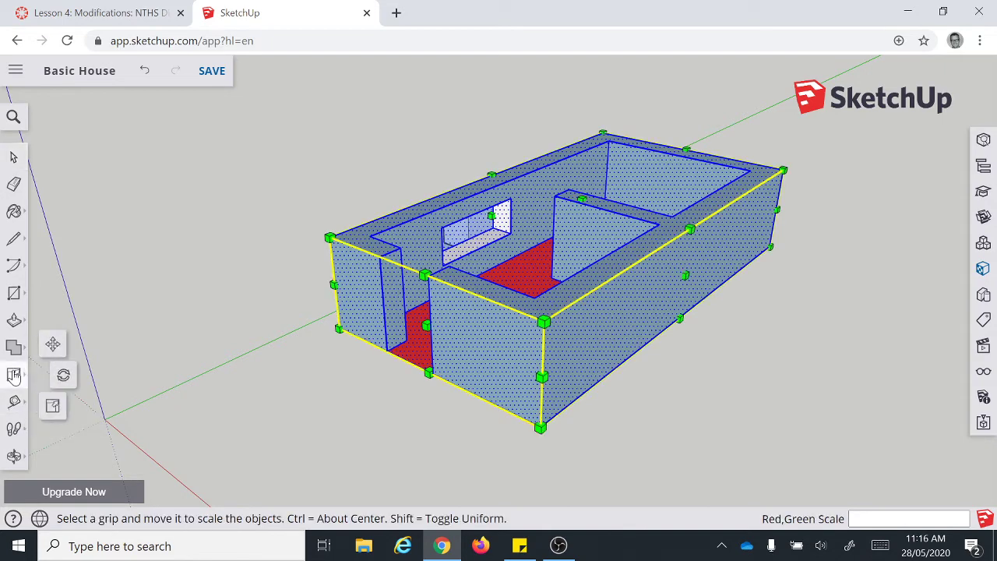
pyautogui.click(64, 377)
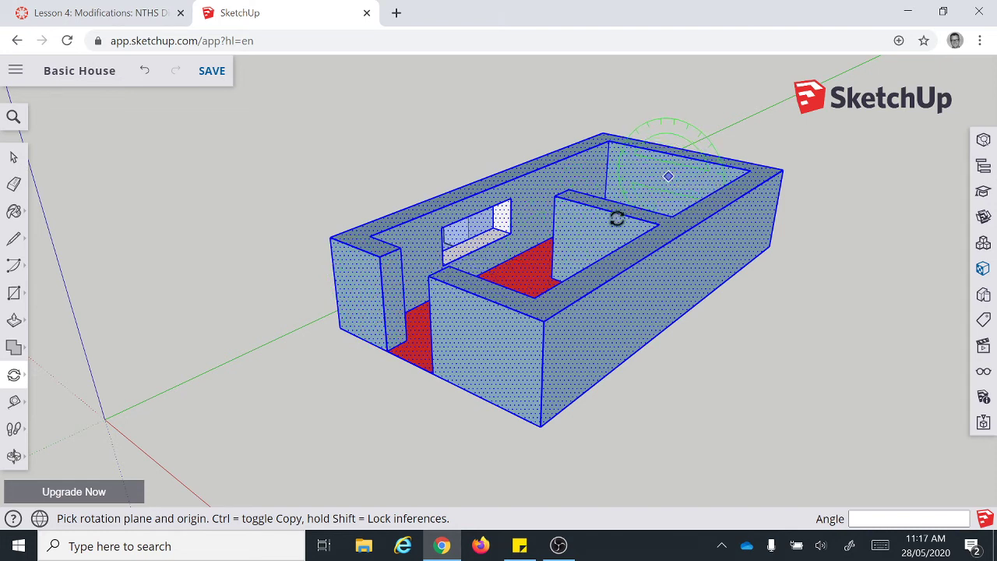
pyautogui.click(479, 345)
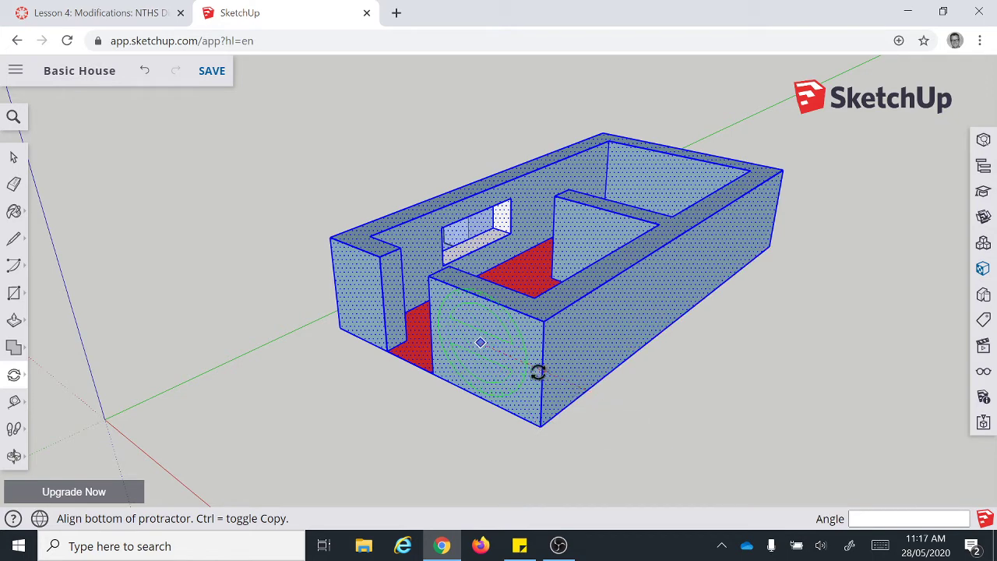
pyautogui.click(613, 392)
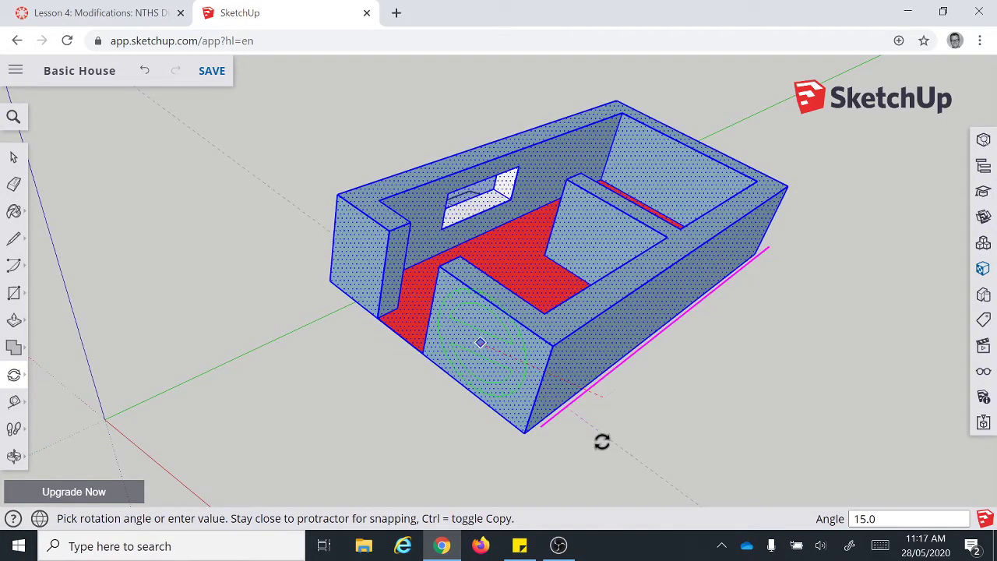
pyautogui.click(602, 441)
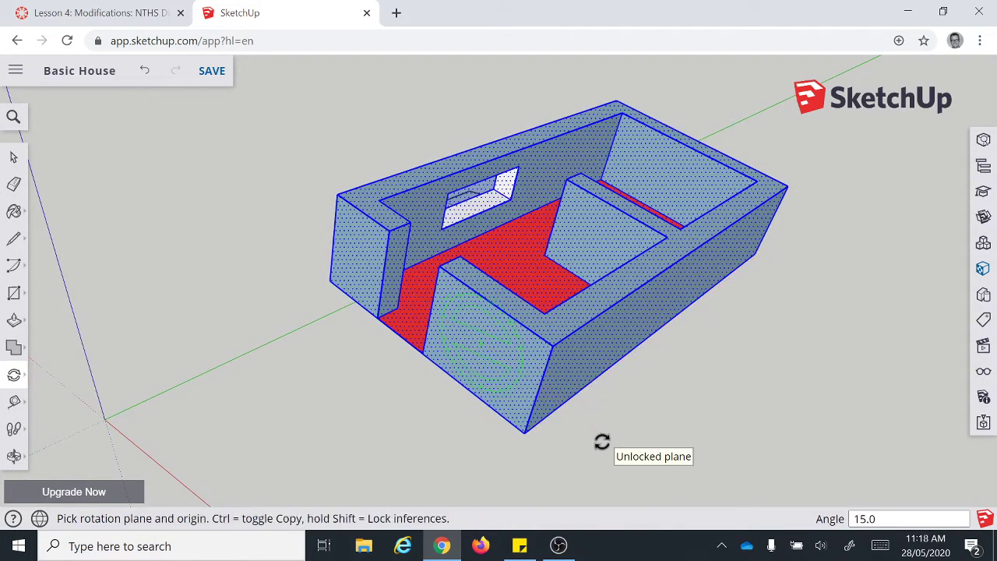
# Step: Try rotating the house 30° in the entrance wall's plane, around a point on the narrow wall section beside the doorway
pyautogui.click(342, 278)
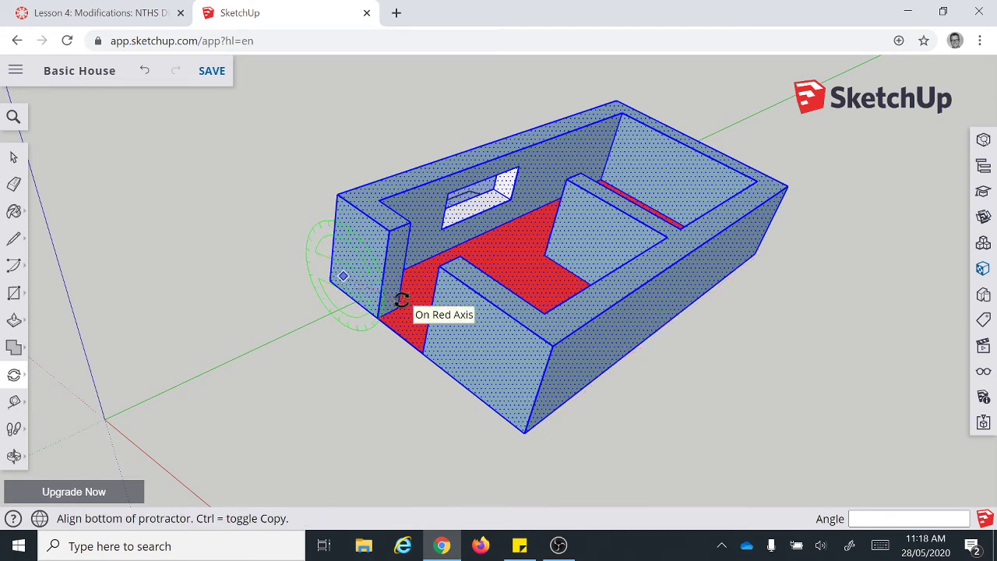
pyautogui.click(401, 300)
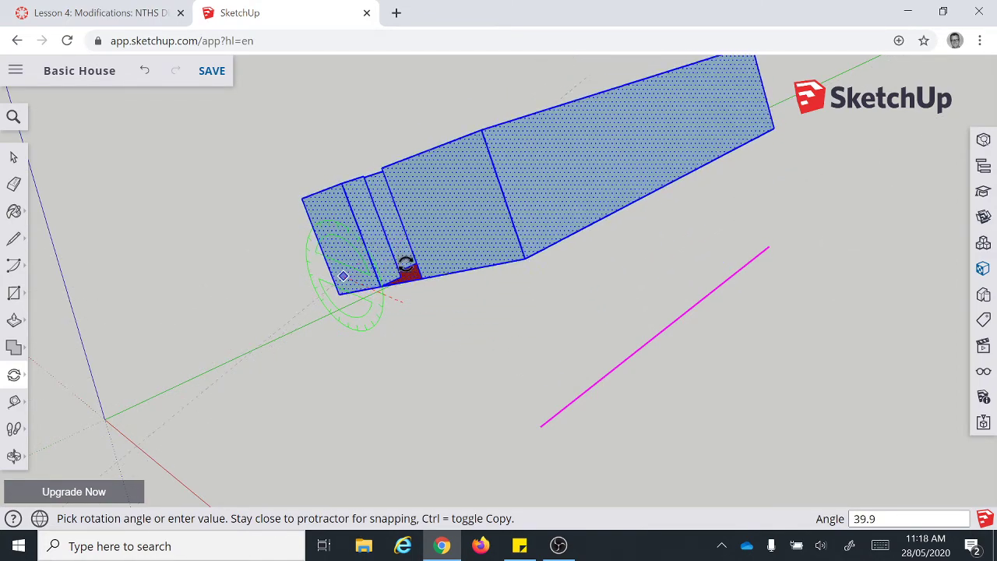
pyautogui.click(430, 242)
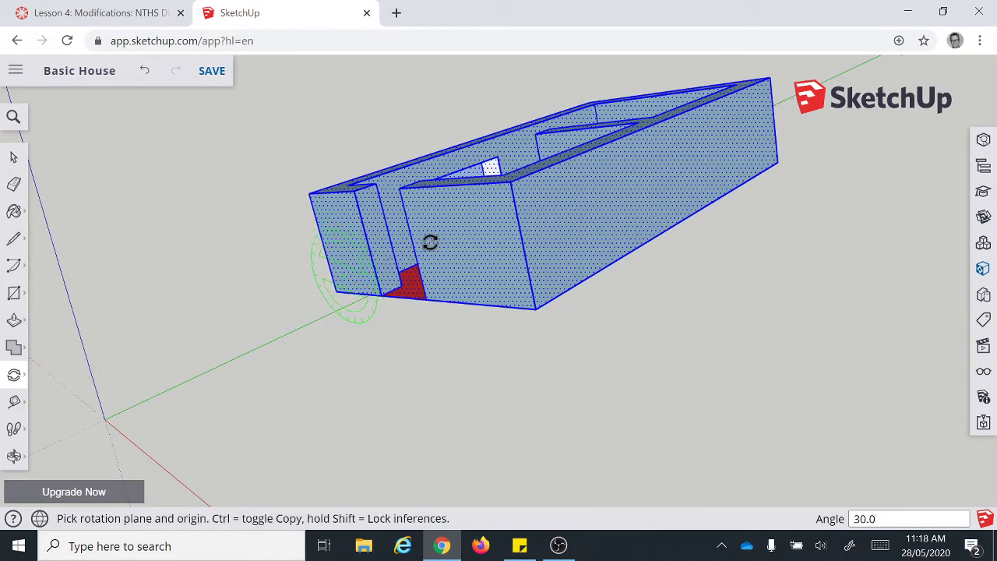
# Step: Try rotating the house about 15° in the plane of its long side wall, around a point on that wall
pyautogui.click(601, 209)
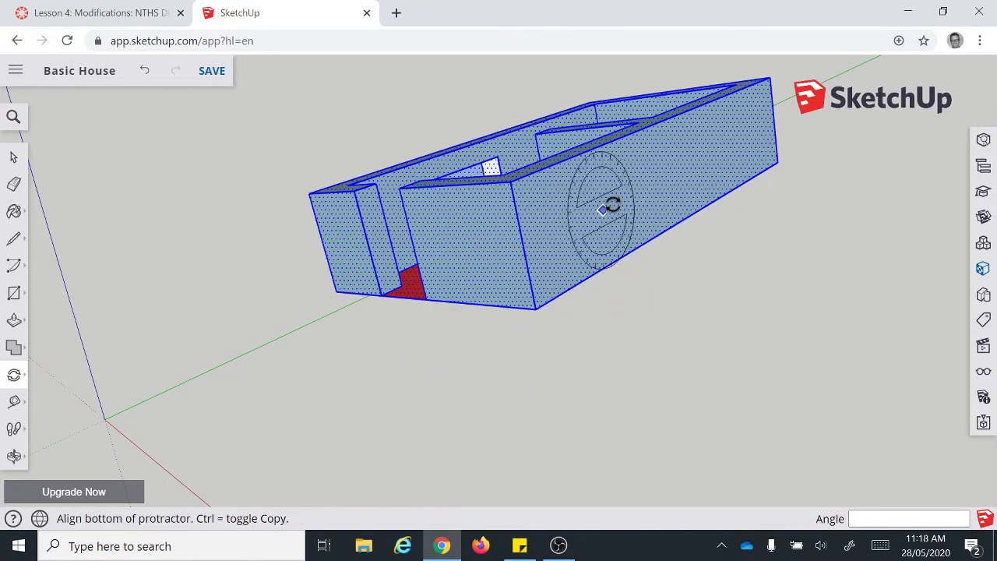
pyautogui.click(656, 185)
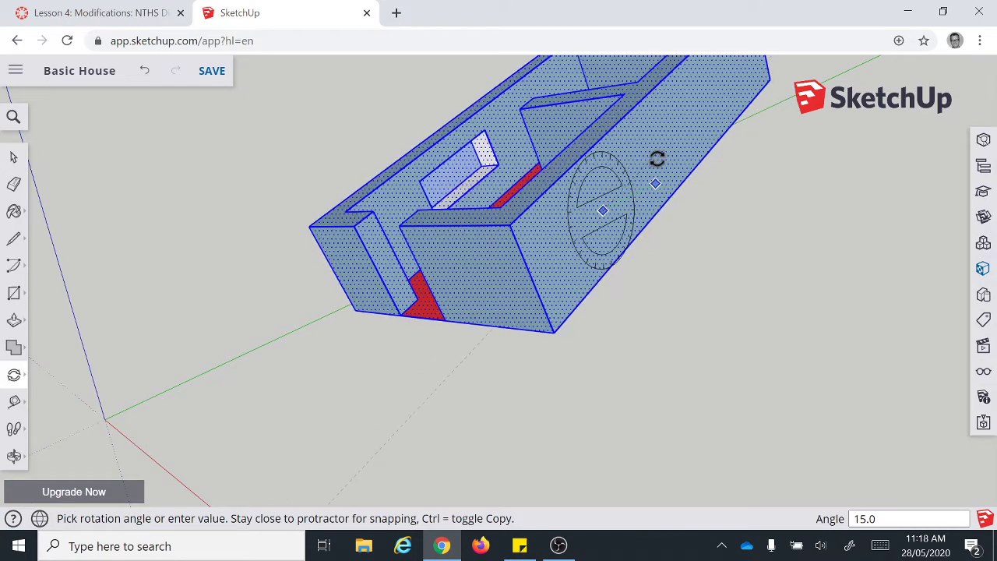
pyautogui.click(657, 159)
# Step: Undo the house rotations and the last uniform scaling of the house
pyautogui.moveTo(412, 367); pyautogui.dragTo(494, 333, button='middle')
pyautogui.press('q')
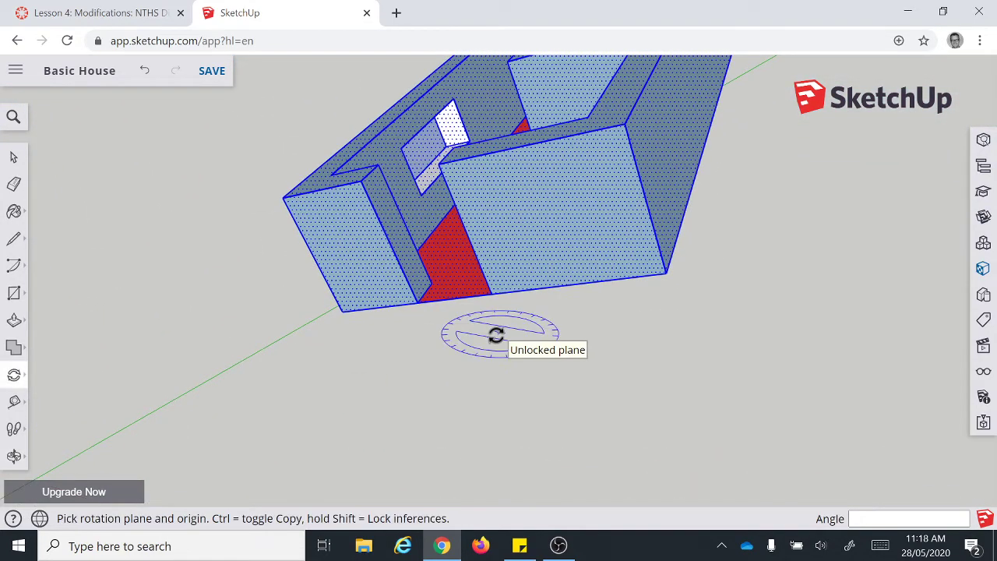
pyautogui.hotkey('ctrl', 'z')
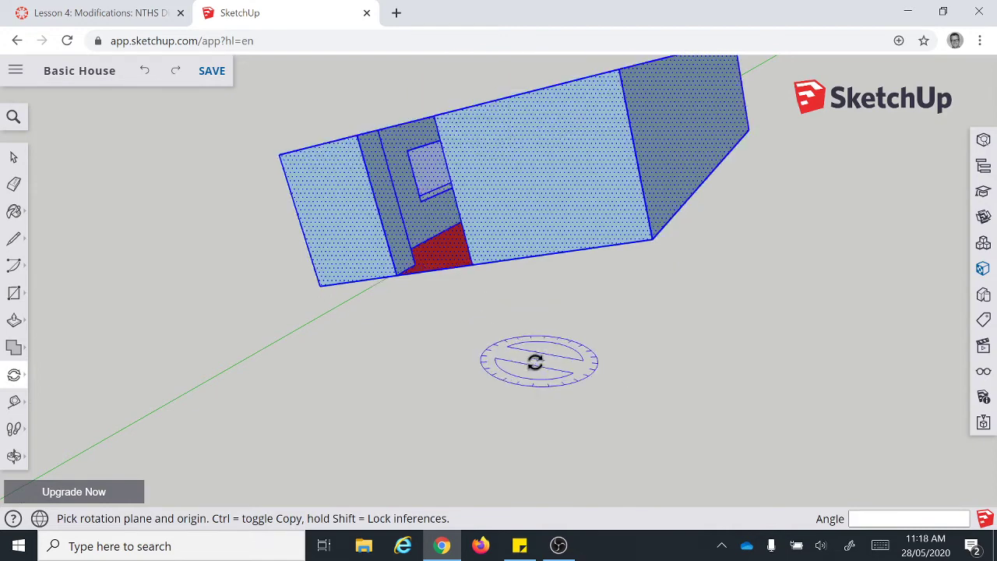
pyautogui.hotkey('ctrl', 'z')
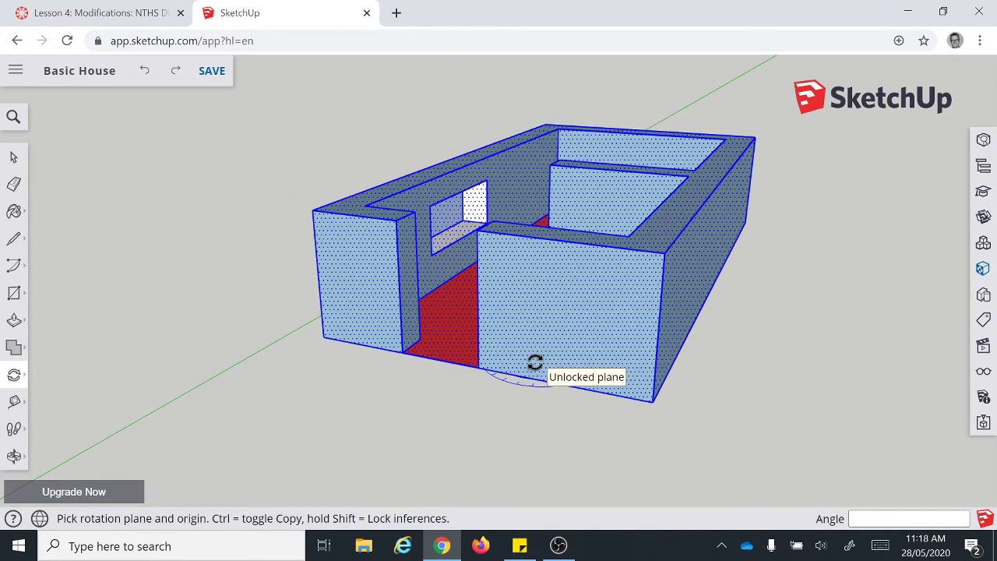
pyautogui.hotkey('ctrl', 'z')
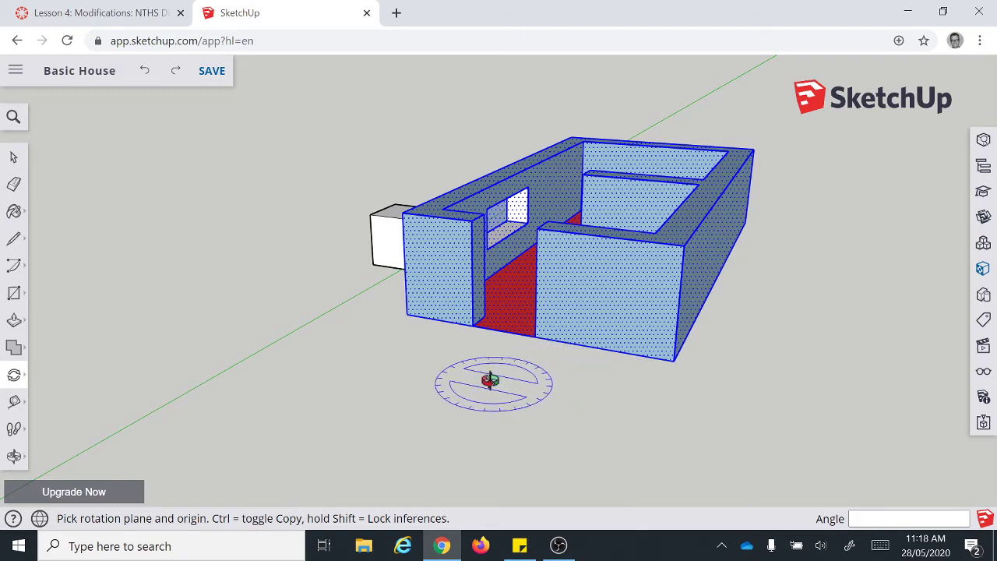
# Step: Twist the small white box by rotating only its top face 48.8° around the middle of that face
pyautogui.moveTo(490, 380); pyautogui.dragTo(476, 412, button='middle')
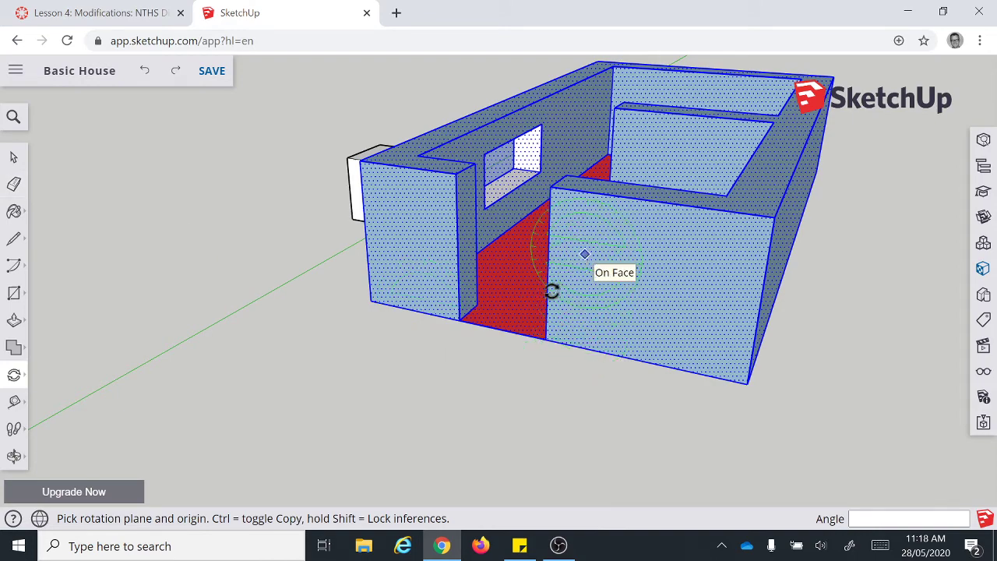
pyautogui.moveTo(280, 269); pyautogui.dragTo(460, 312, button='middle')
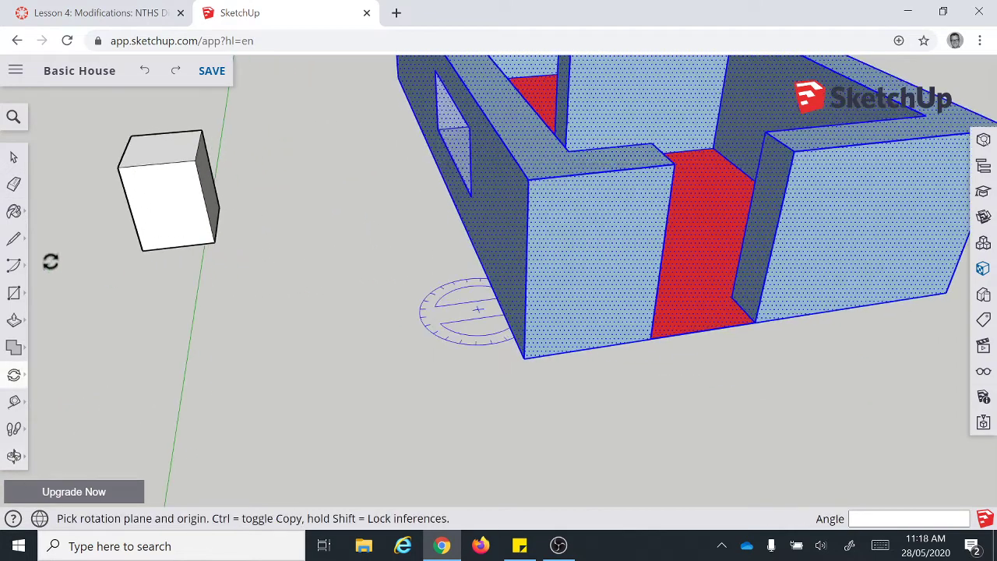
pyautogui.click(14, 156)
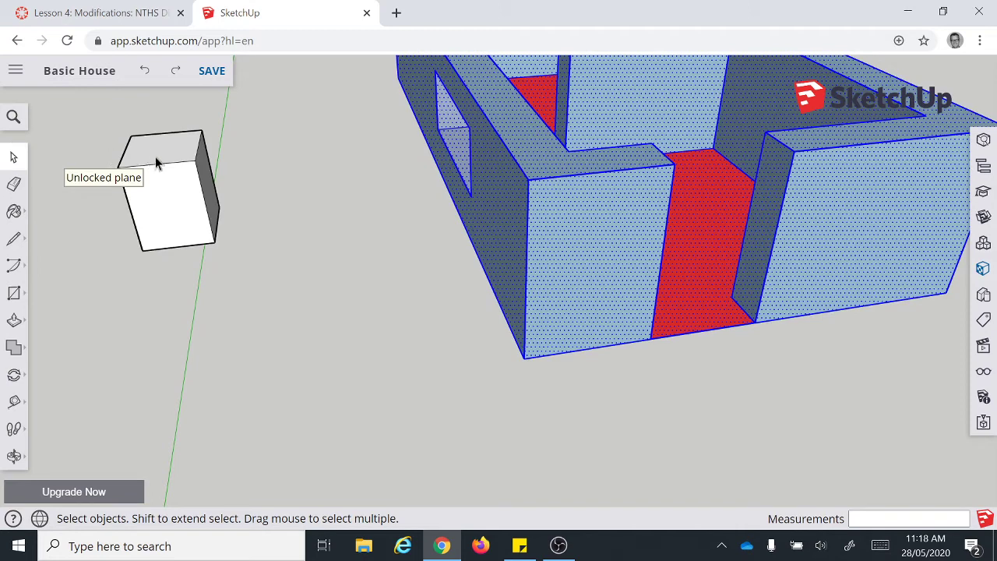
pyautogui.click(155, 156)
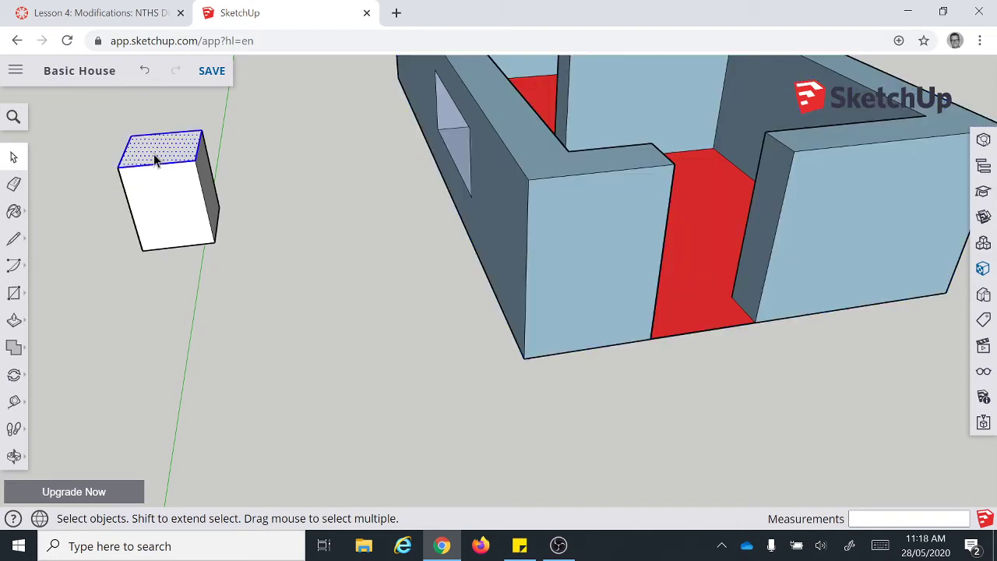
pyautogui.click(13, 376)
pyautogui.click(64, 377)
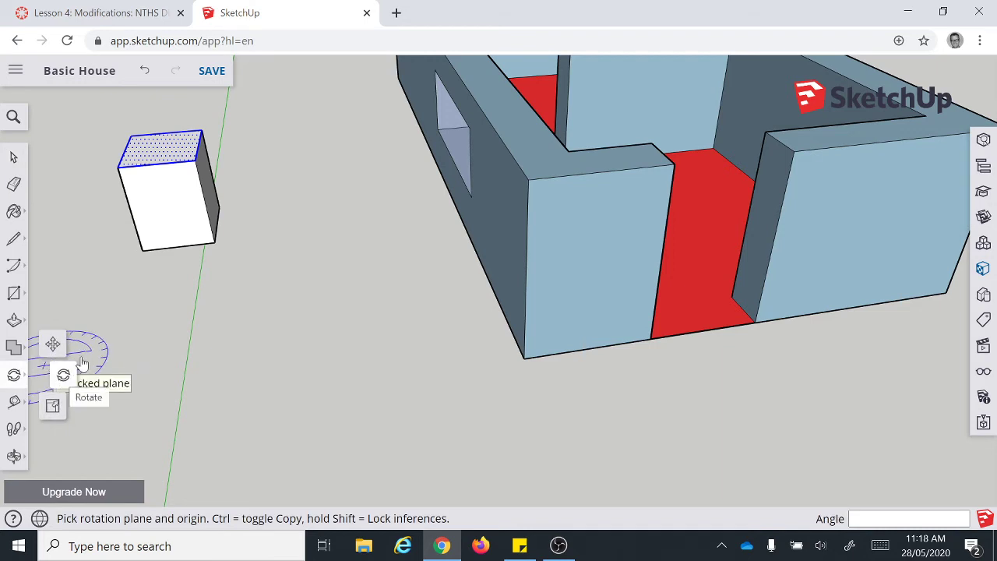
pyautogui.click(164, 147)
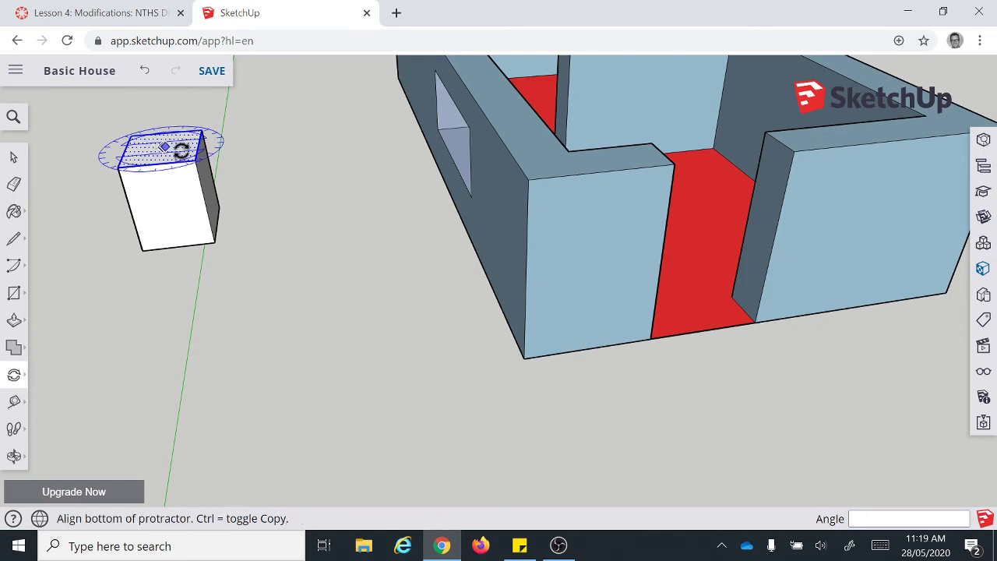
pyautogui.click(257, 142)
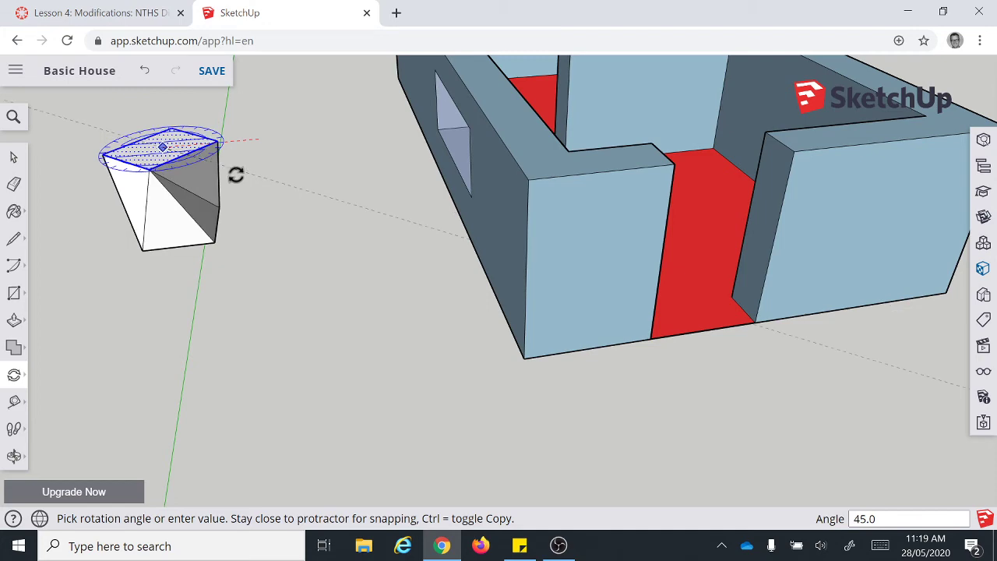
pyautogui.click(232, 173)
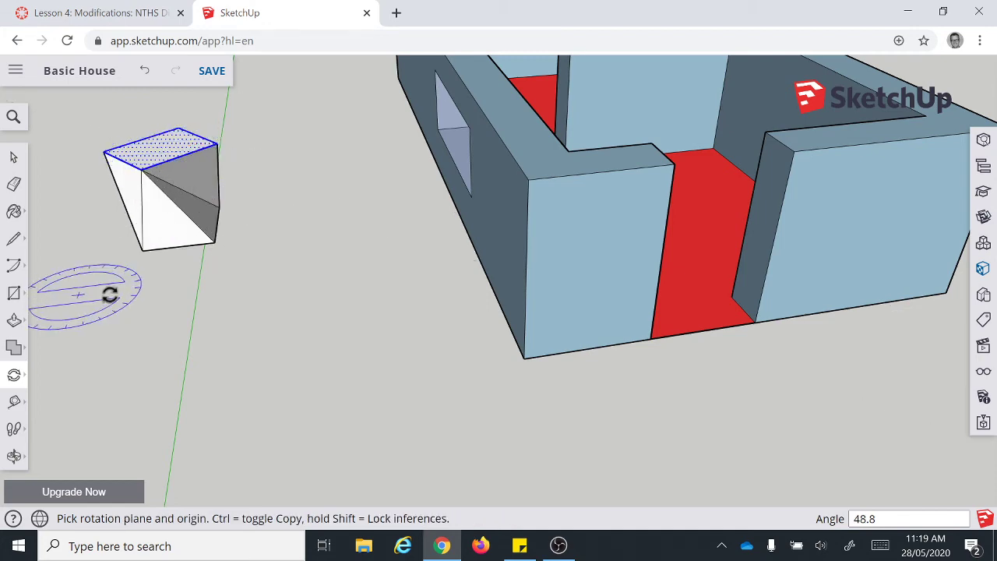
# Step: Examine the twisted box from several sides
pyautogui.moveTo(107, 289); pyautogui.dragTo(223, 304, button='middle')
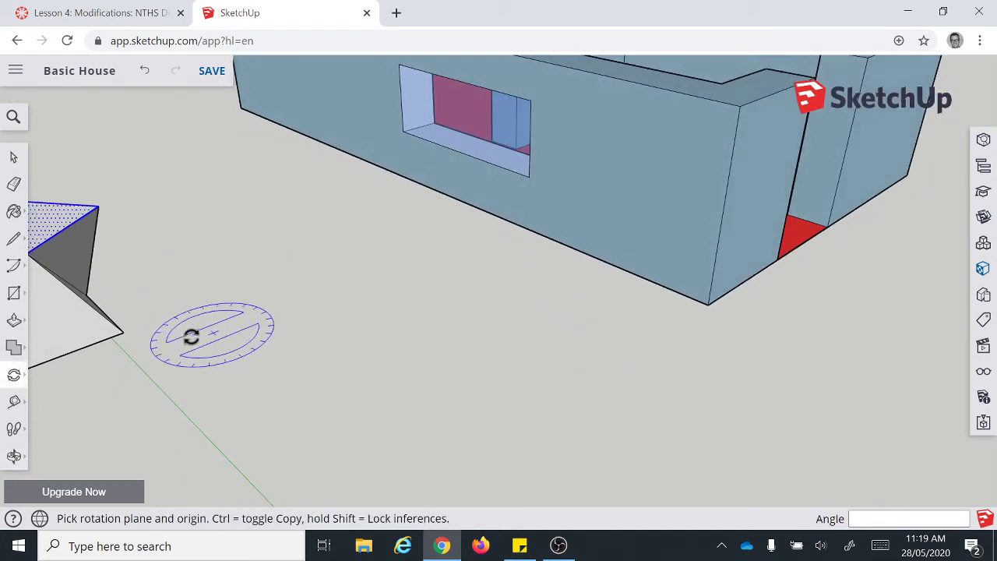
pyautogui.keyDown('shift'); pyautogui.moveTo(192, 334); pyautogui.dragTo(371, 289, button='middle'); pyautogui.keyUp('shift')
pyautogui.moveTo(278, 330); pyautogui.dragTo(238, 331, button='middle')
pyautogui.scroll(-5, 433, 231)
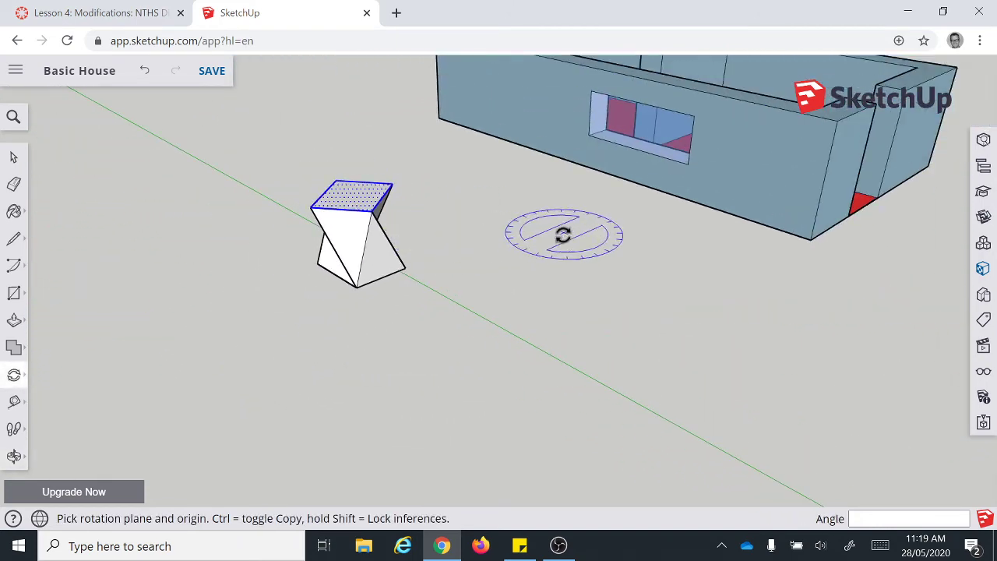
pyautogui.moveTo(563, 236); pyautogui.dragTo(191, 222, button='middle')
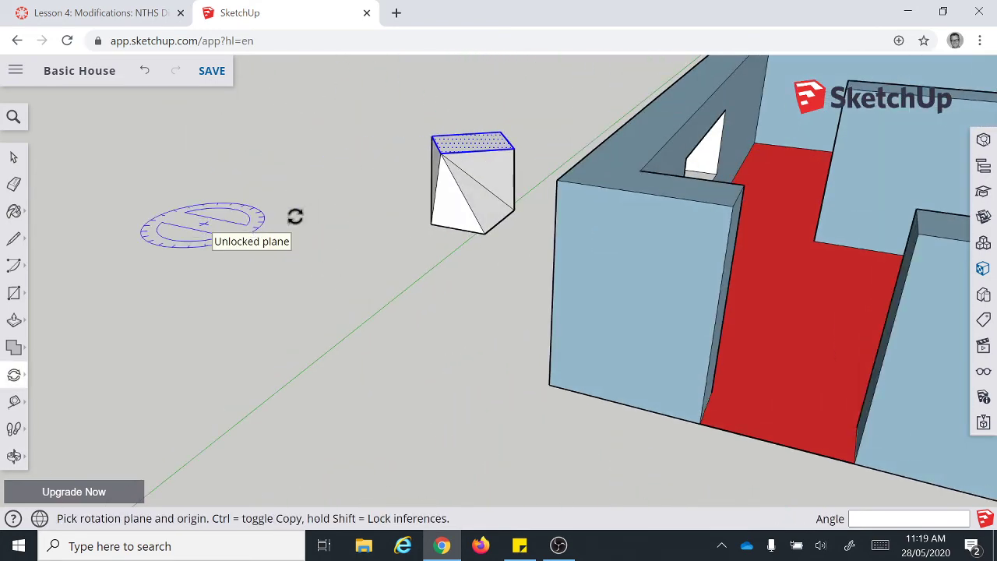